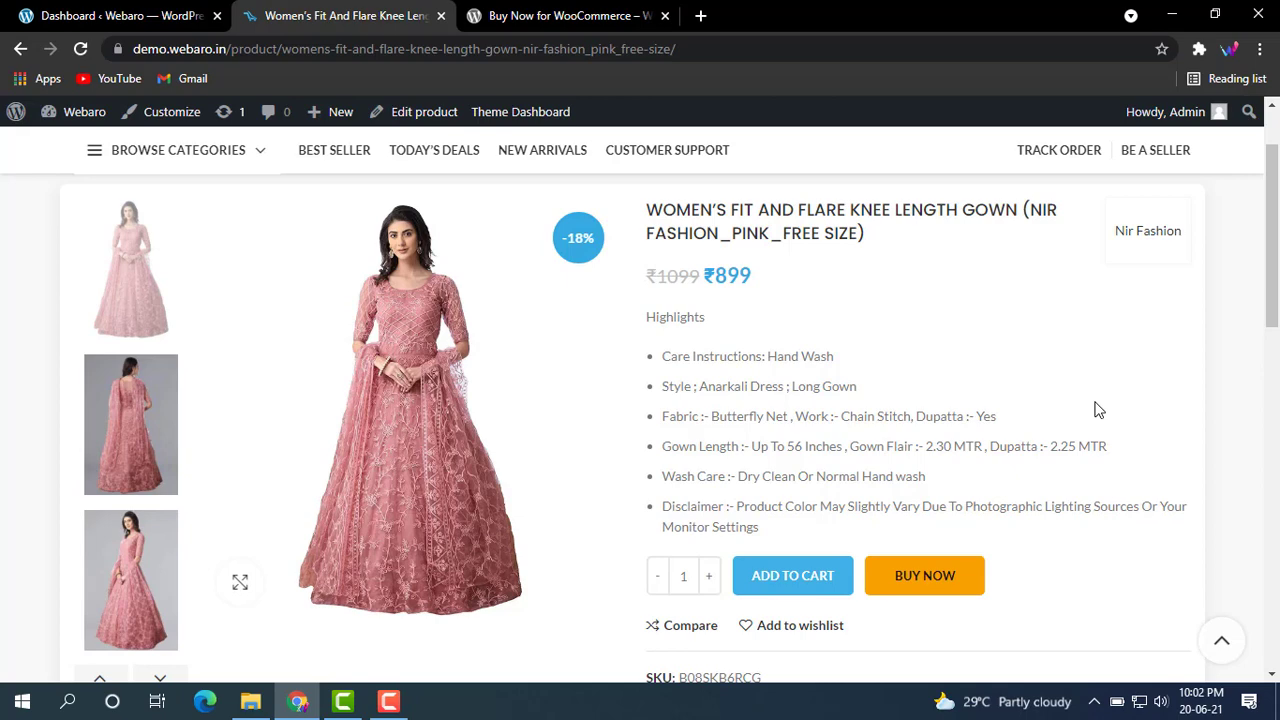
click(573, 12)
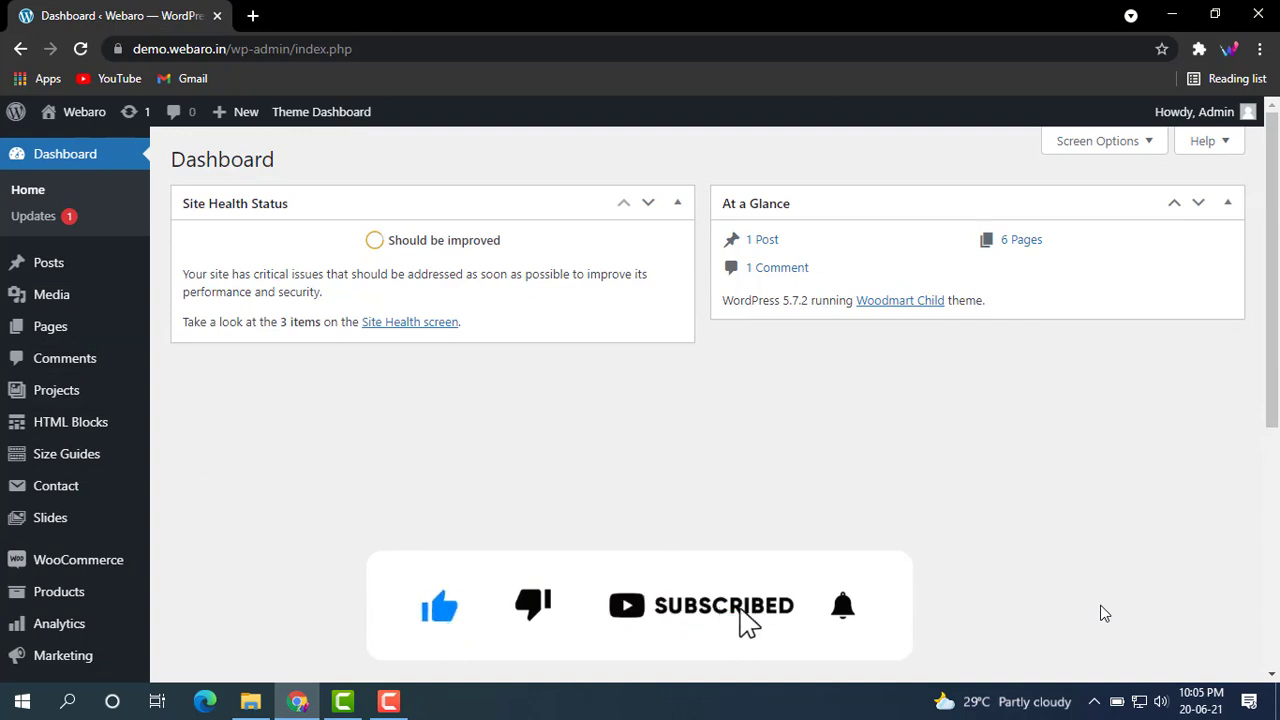
Open the page for adding new plugins and search for "woocommerce buy now button"
scroll(1104, 613, down, 3)
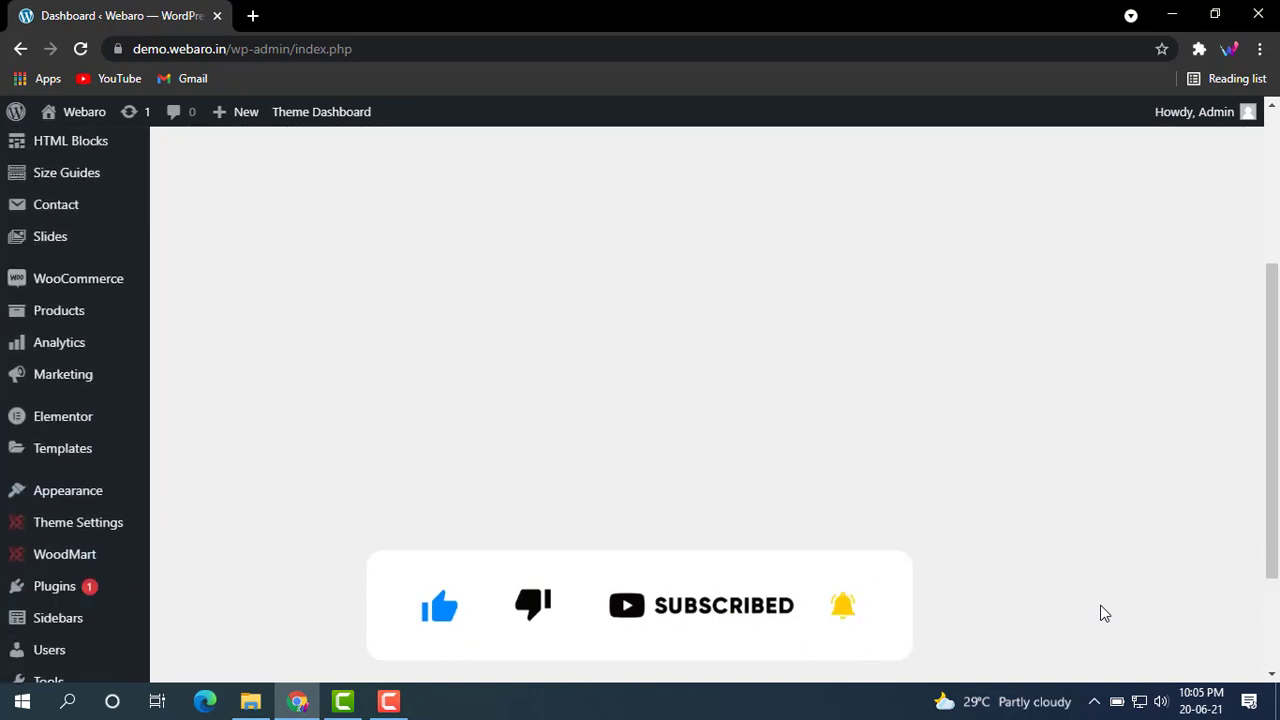
mouse_move(66, 592)
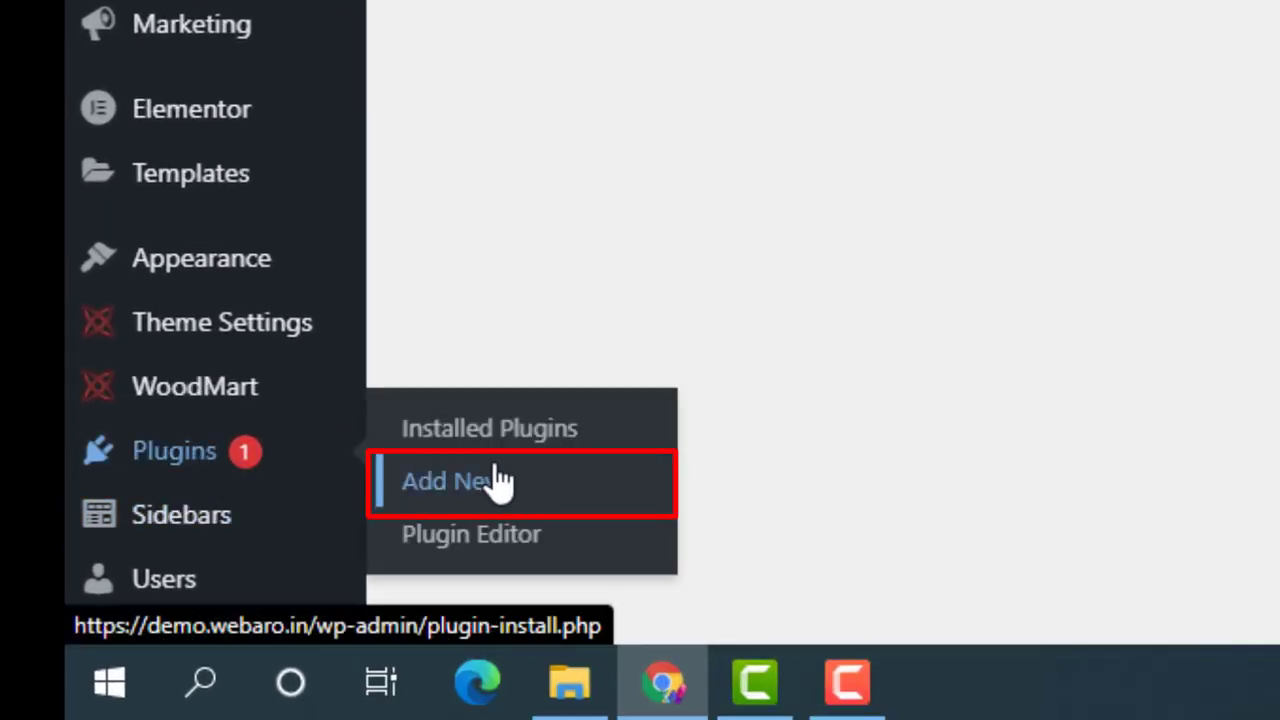
click(545, 490)
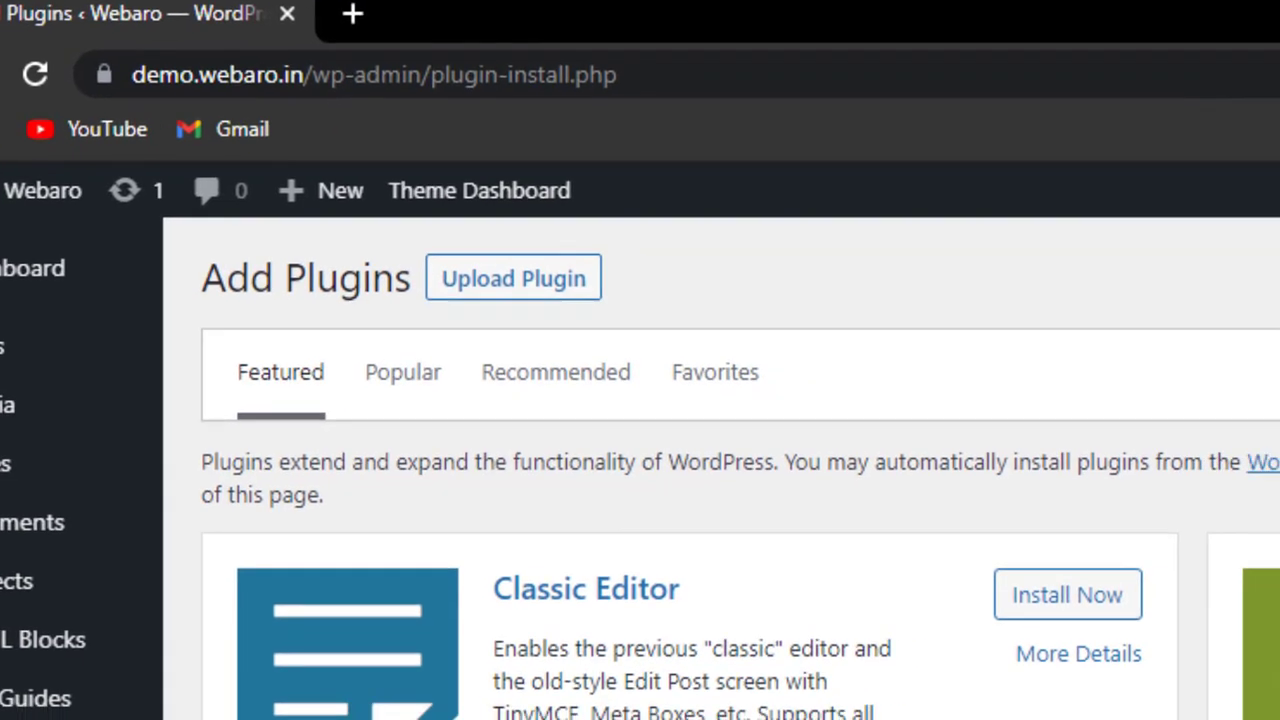
click(974, 248)
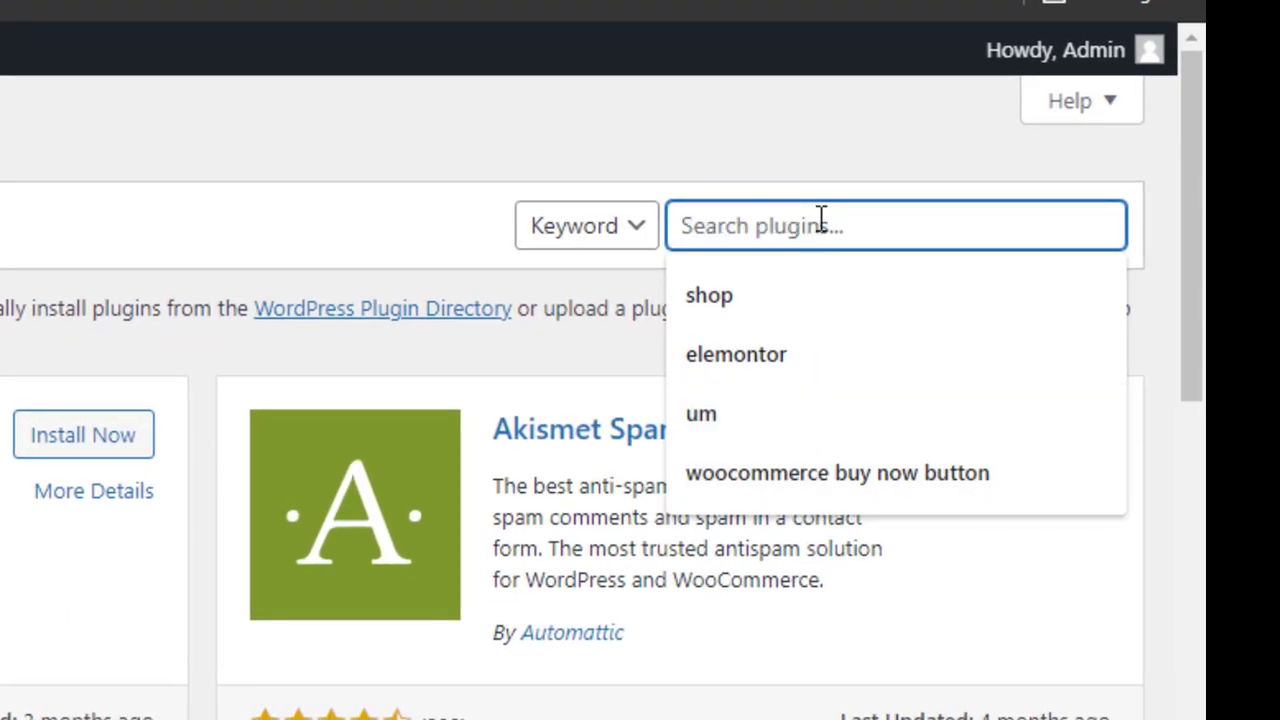
text(woocommer)
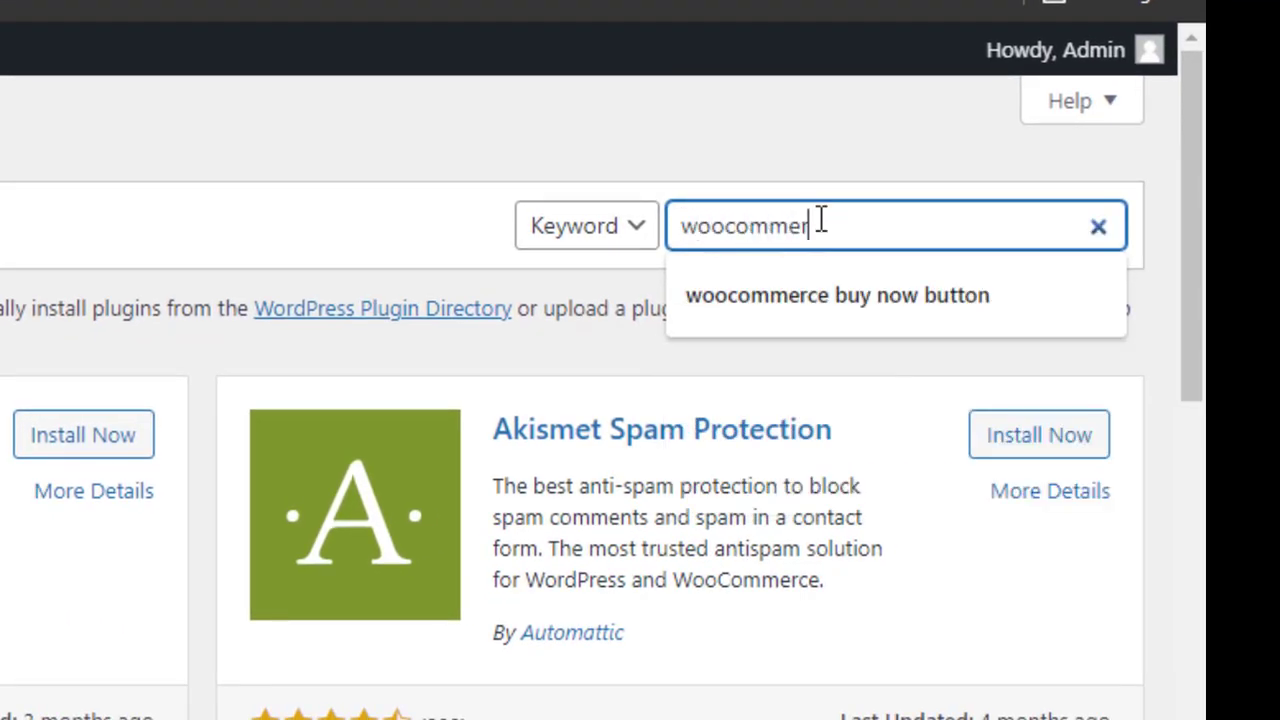
text(ce buy now)
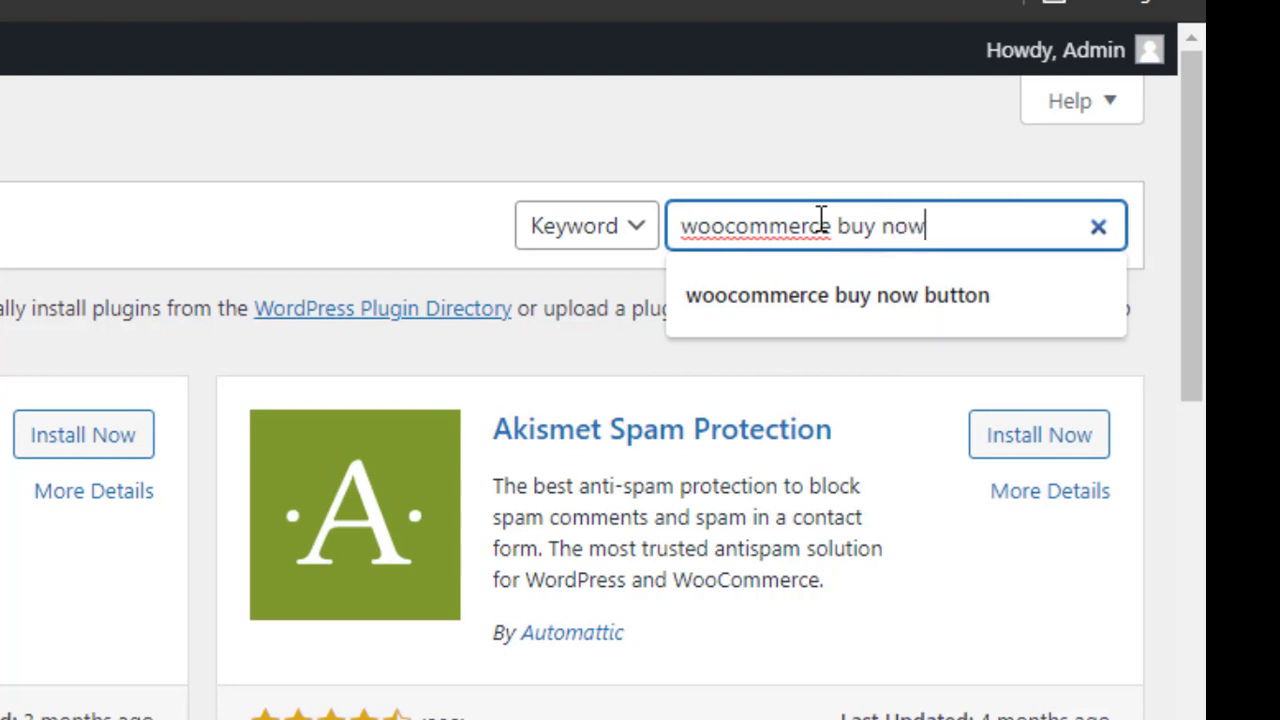
text( button)
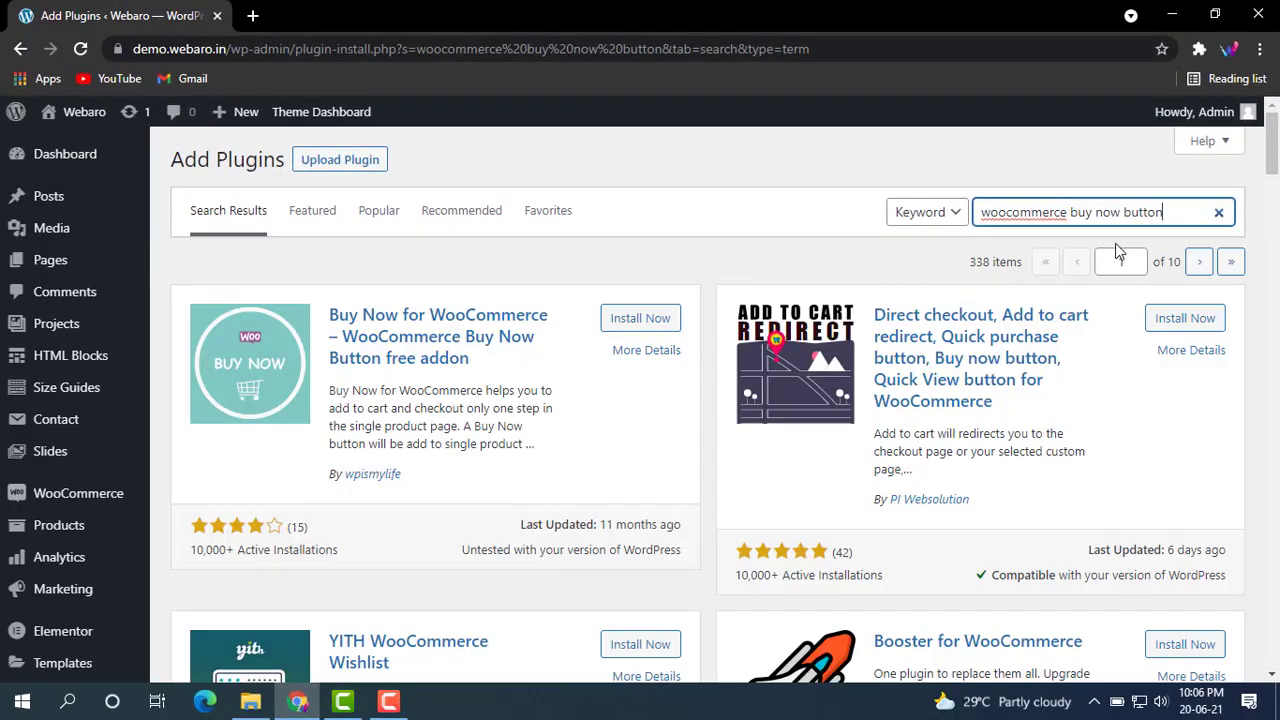
Install and activate the Buy Now for WooCommerce plugin by wpismylife
click(679, 333)
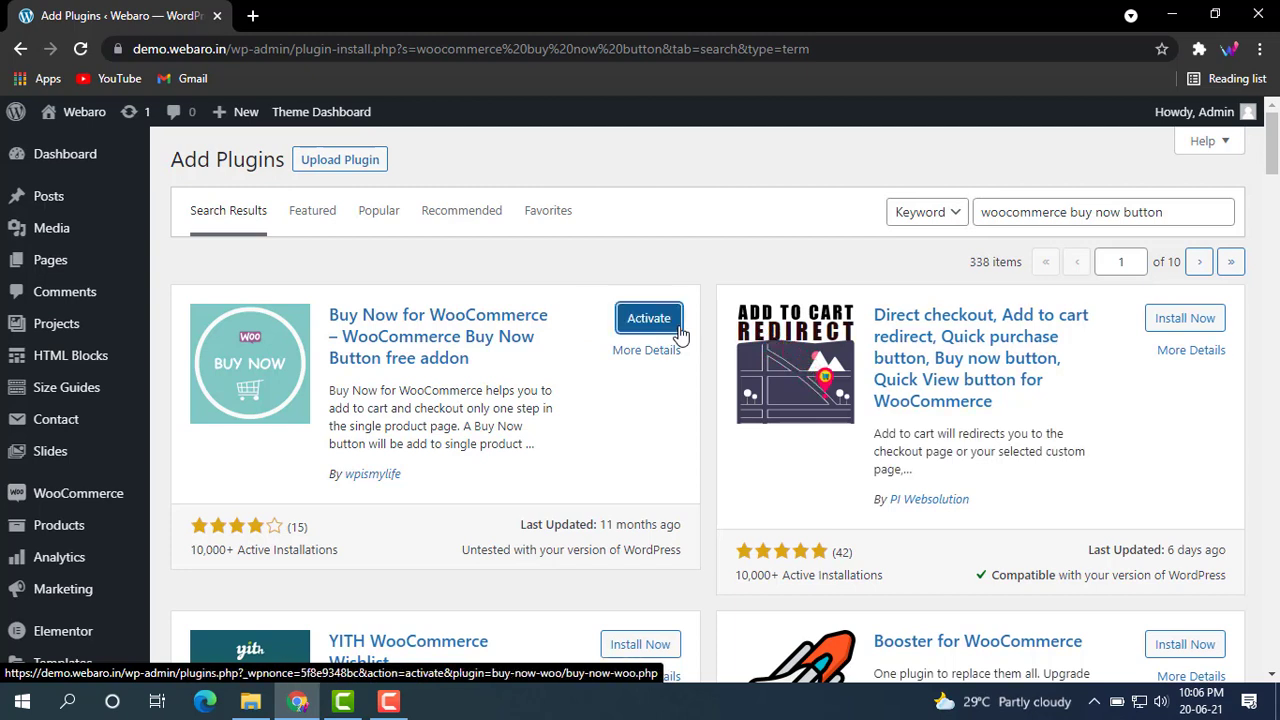
click(677, 328)
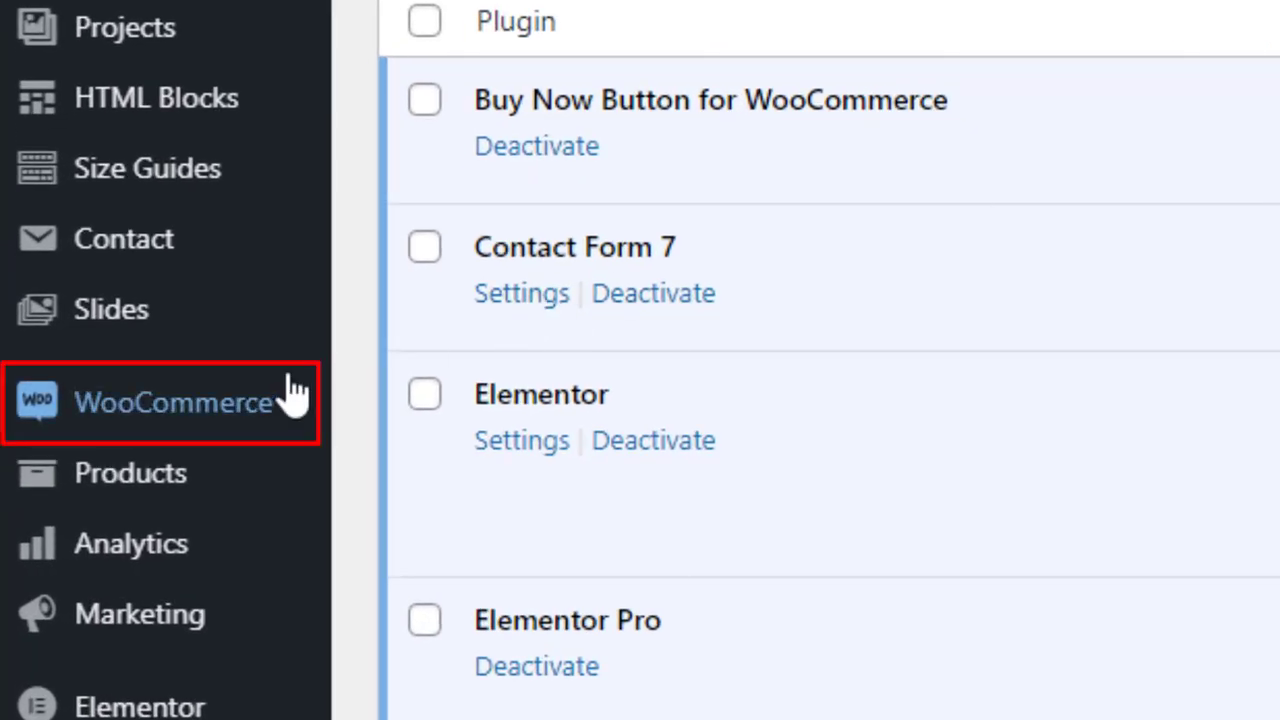
Open the Buy Now section of the WooCommerce settings
mouse_move(297, 389)
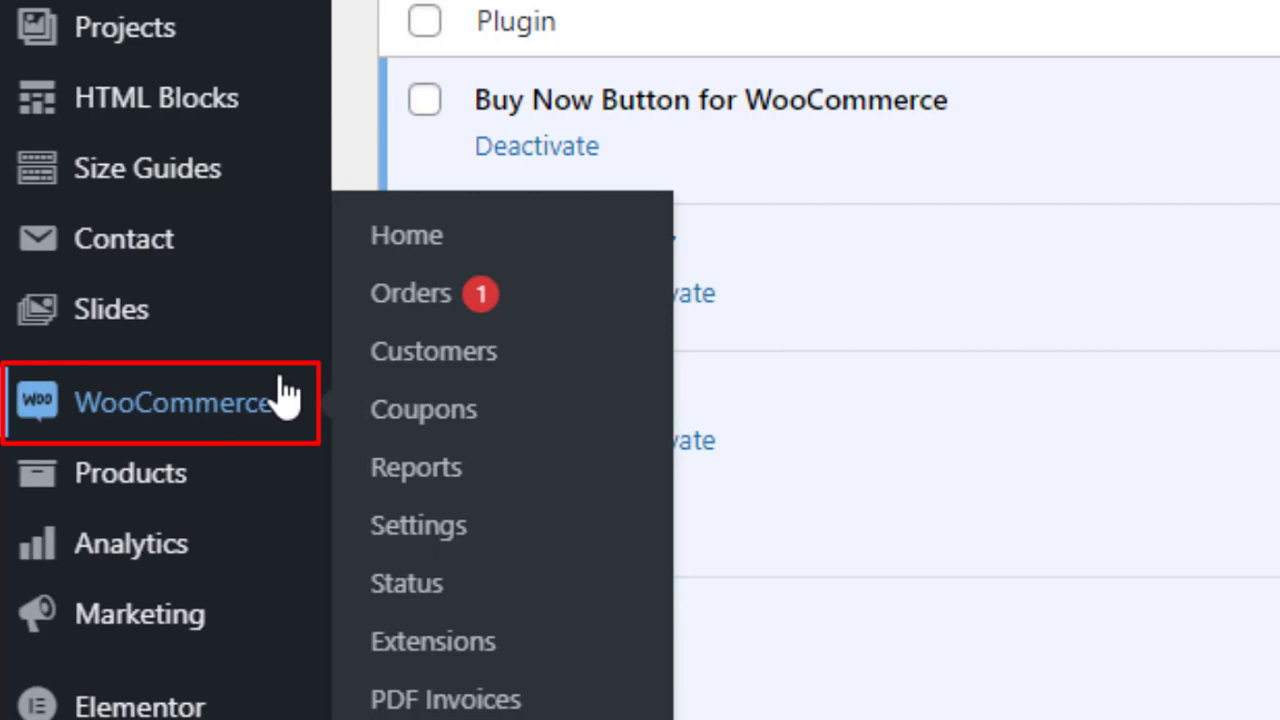
click(561, 541)
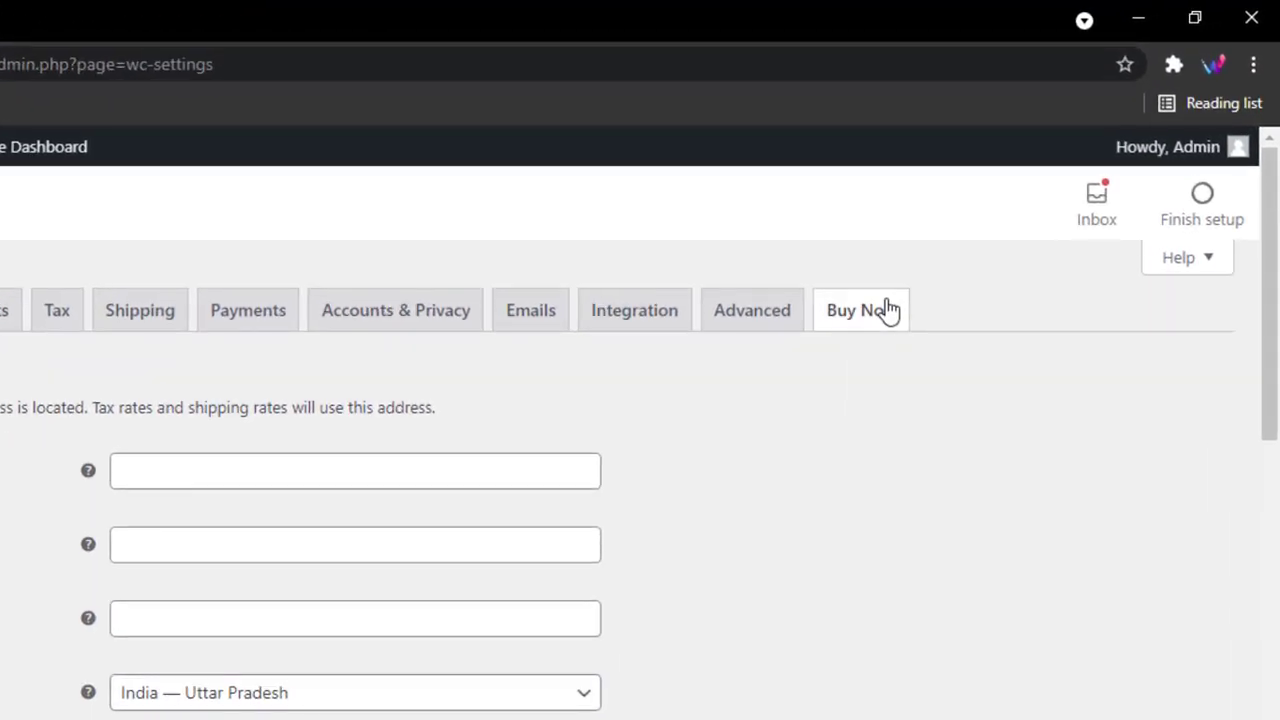
click(980, 237)
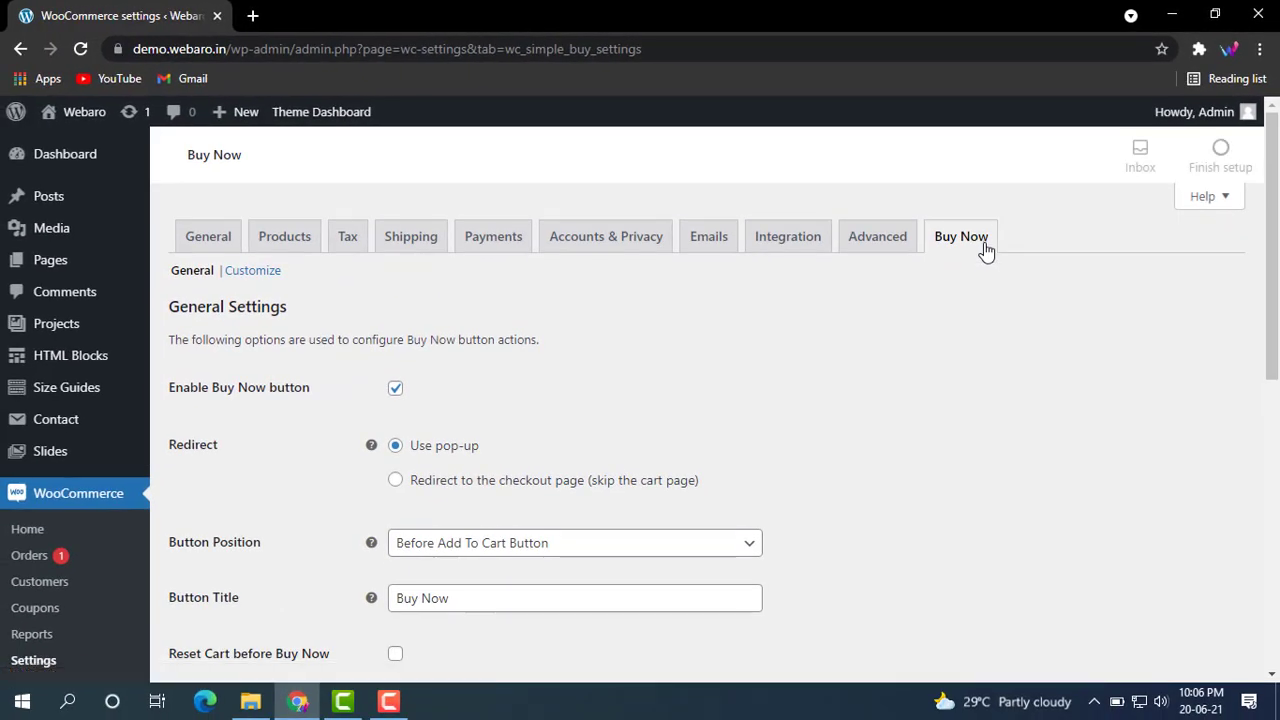
Set Buy Now to redirect to the checkout page, position its button After Add To Cart Button, and save the settings
scroll(953, 425, down, 1)
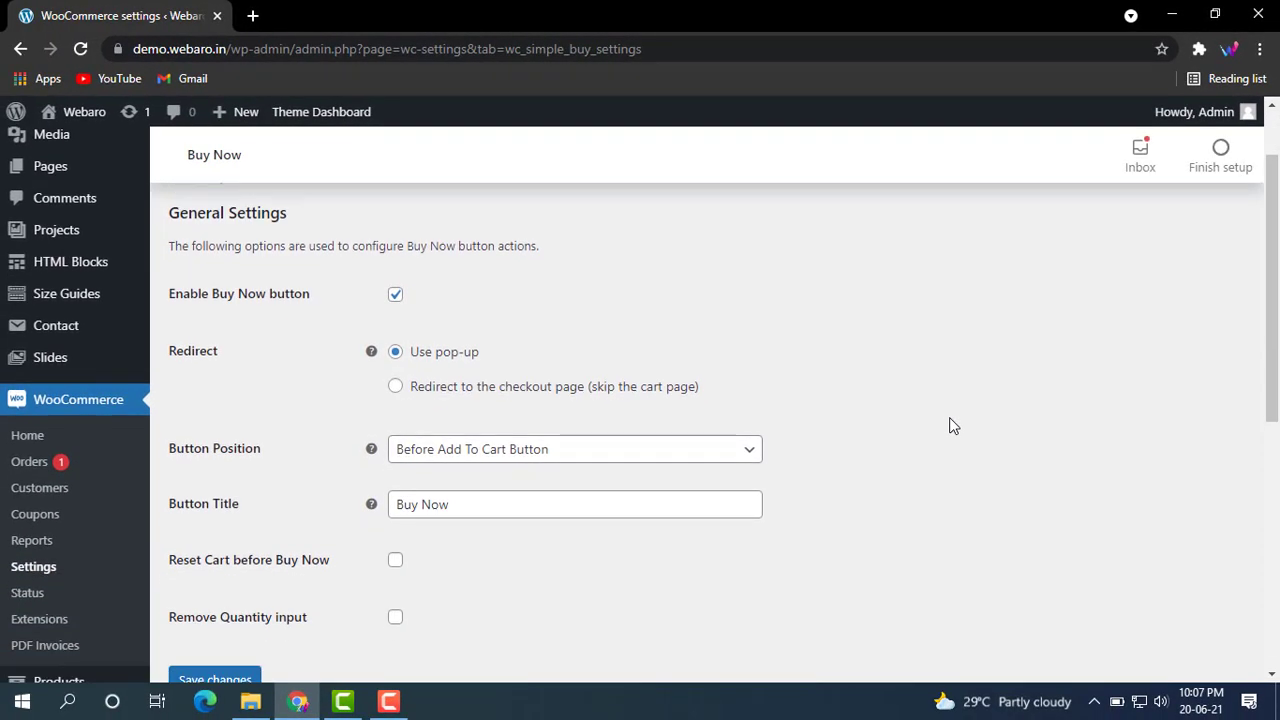
click(475, 400)
click(481, 455)
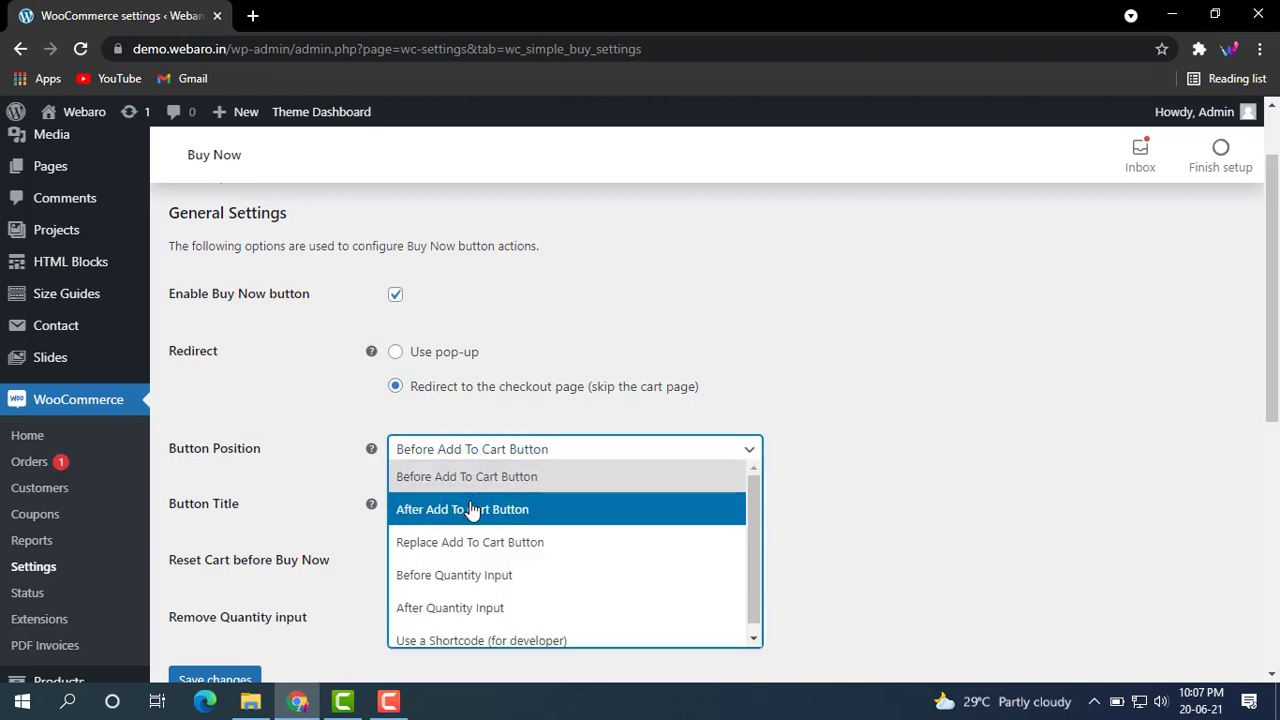
click(560, 510)
scroll(558, 505, down, 2)
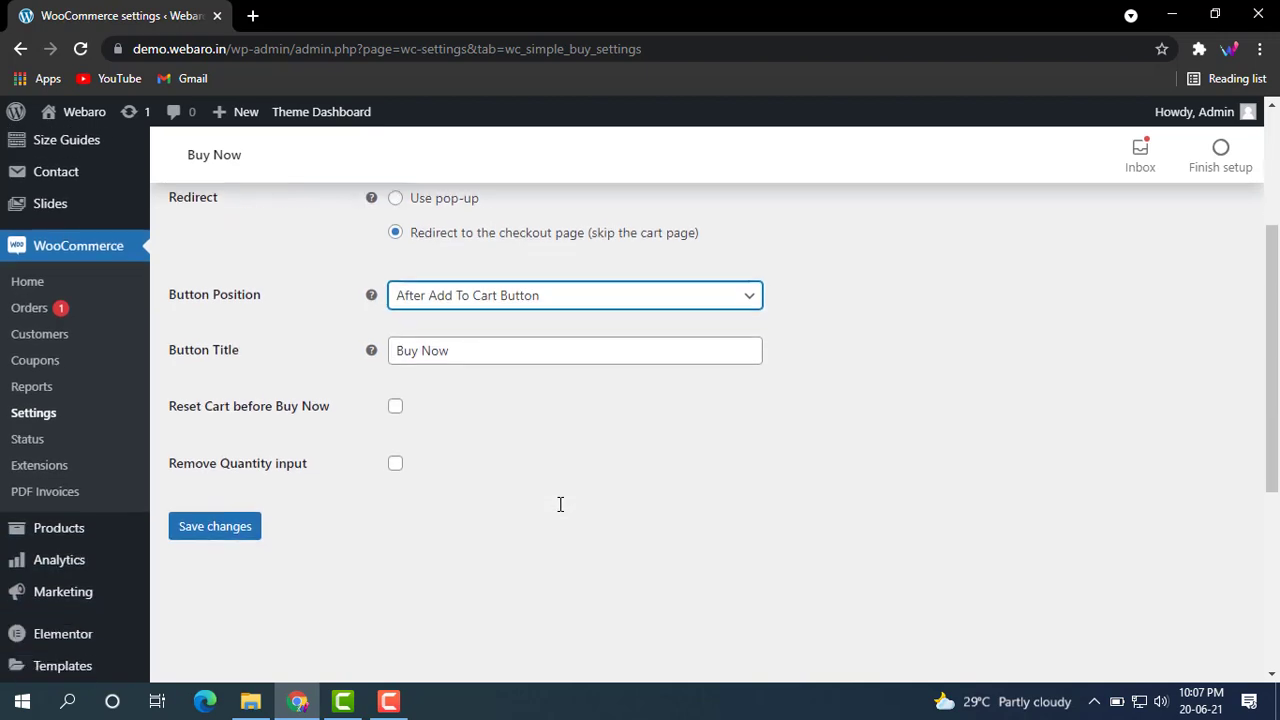
click(238, 500)
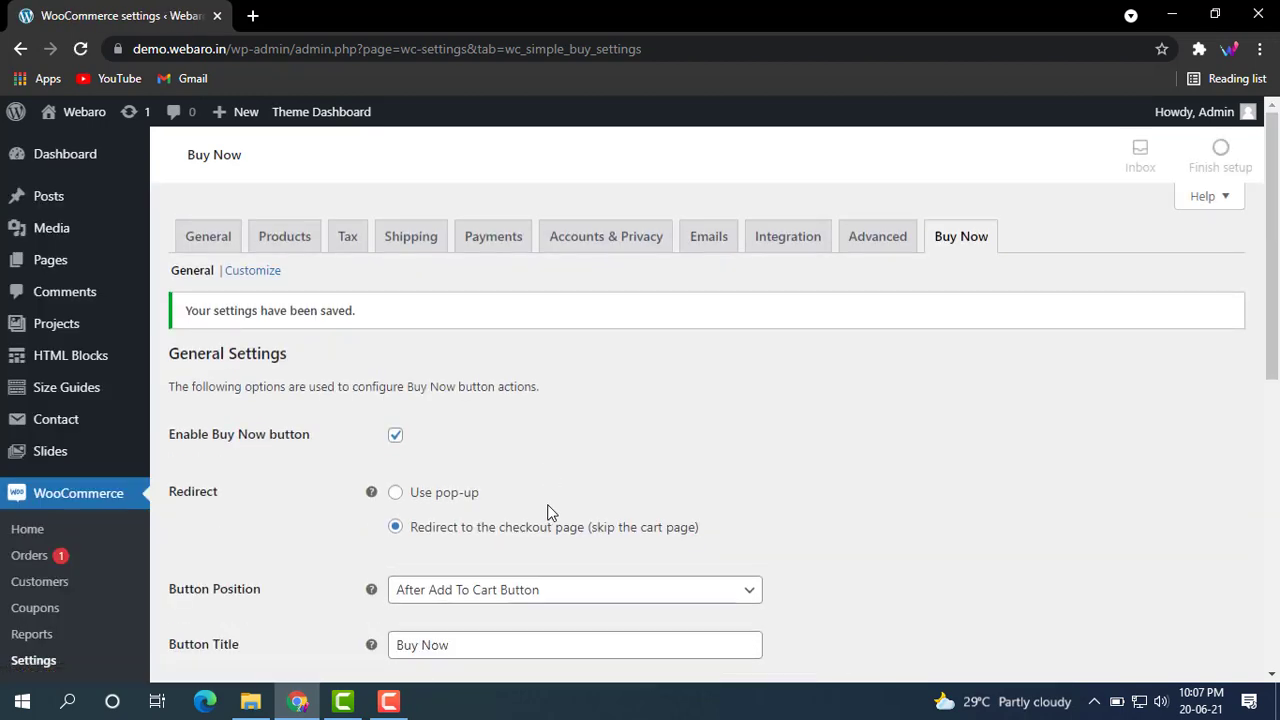
Open the Buy Now Customize settings, and check the button on the pink knee length gown's product page in a new browser tab
click(274, 277)
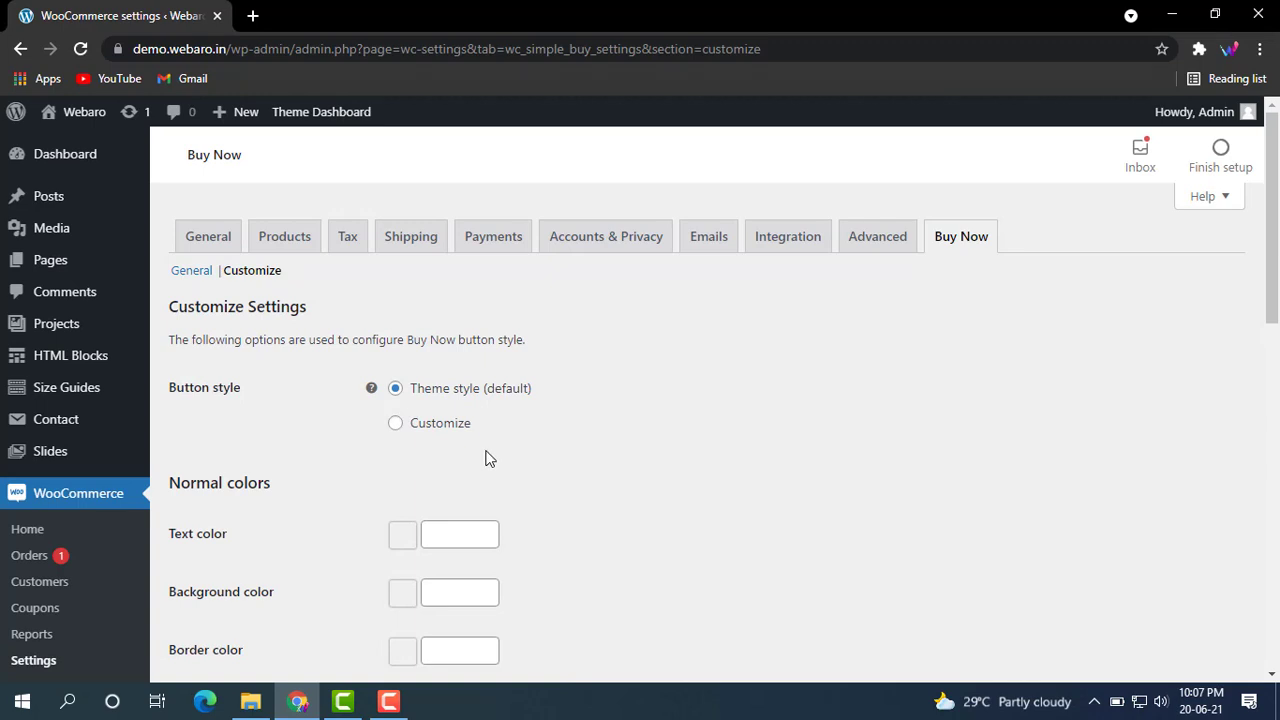
right_click(50, 118)
click(90, 124)
click(313, 16)
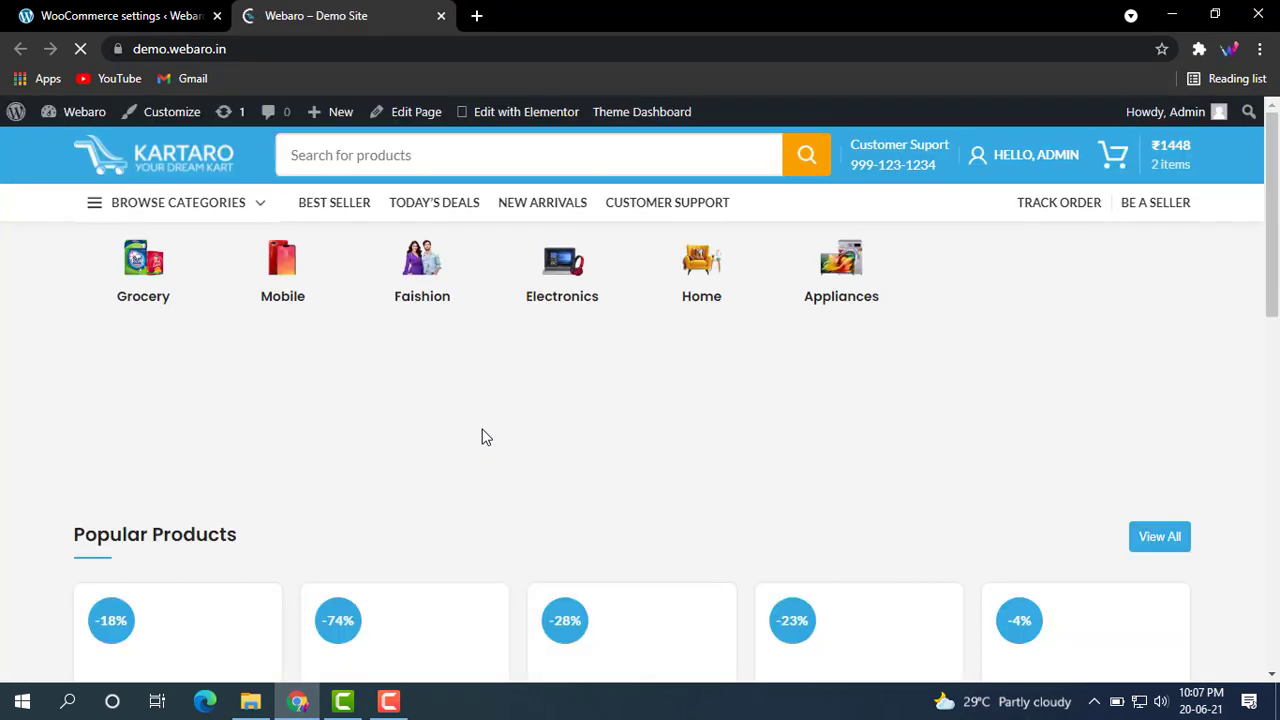
scroll(535, 465, down, 2)
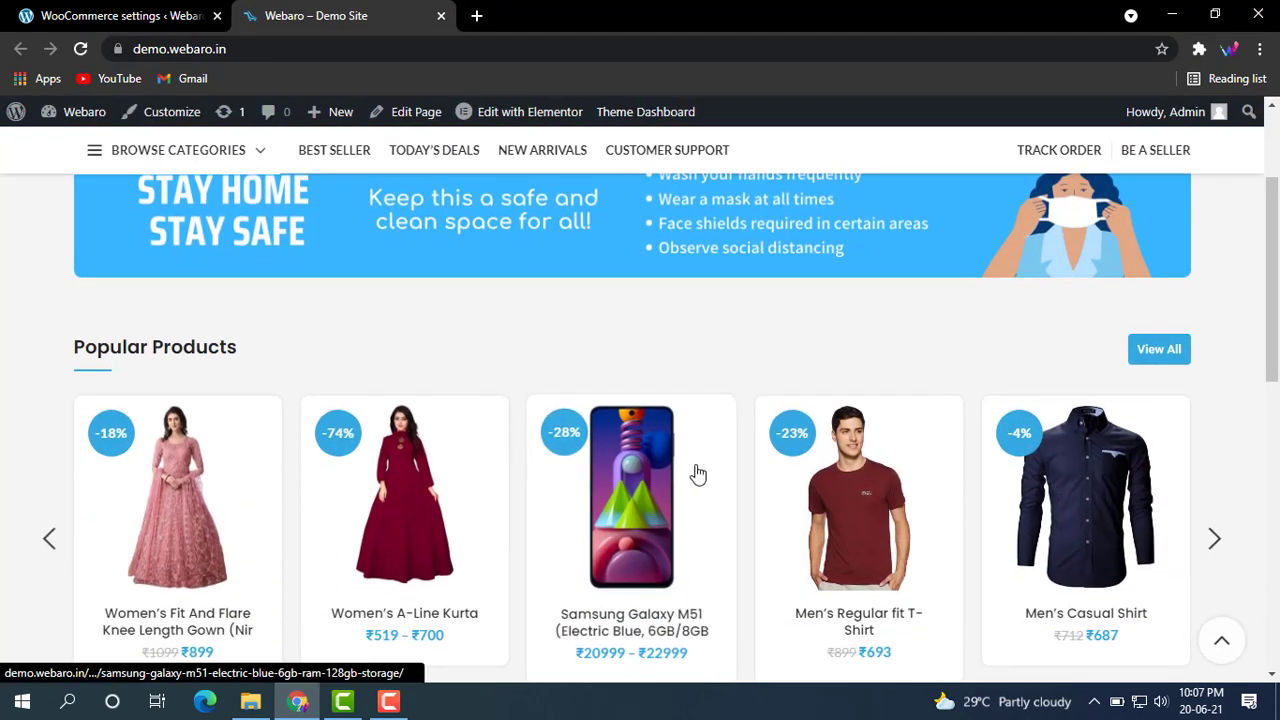
click(249, 481)
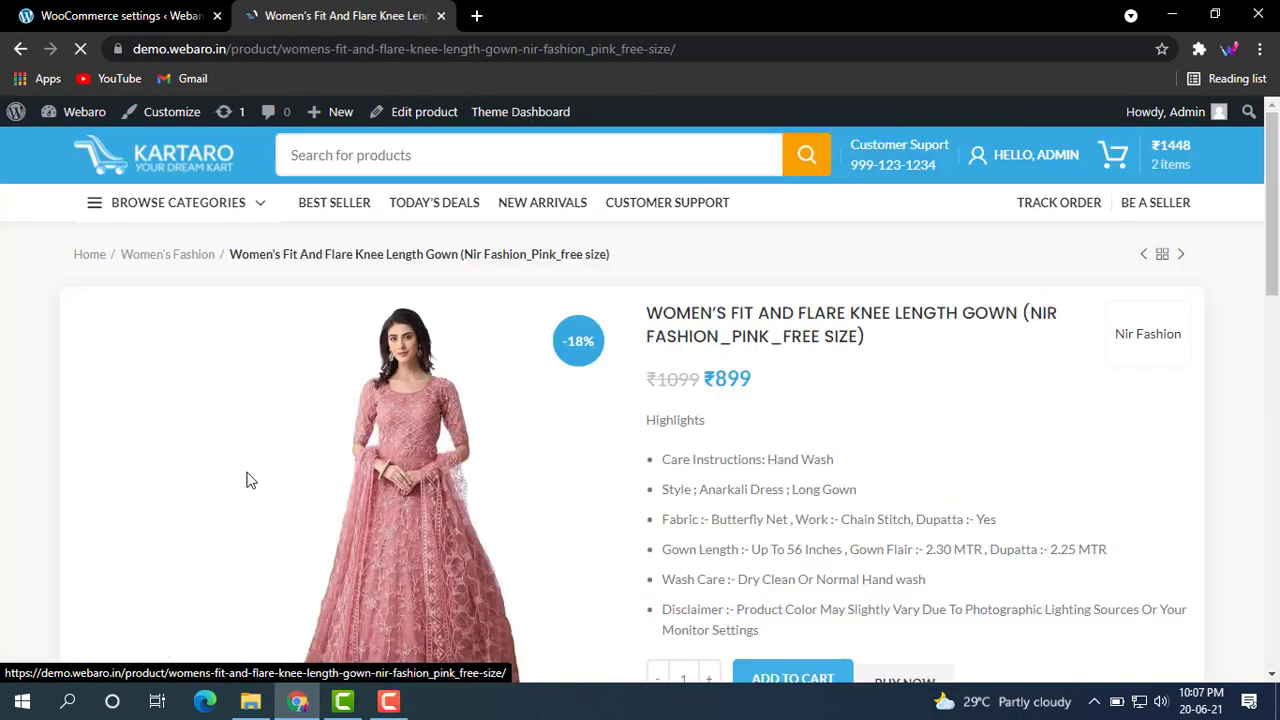
scroll(886, 485, down, 1)
scroll(886, 485, down, 1)
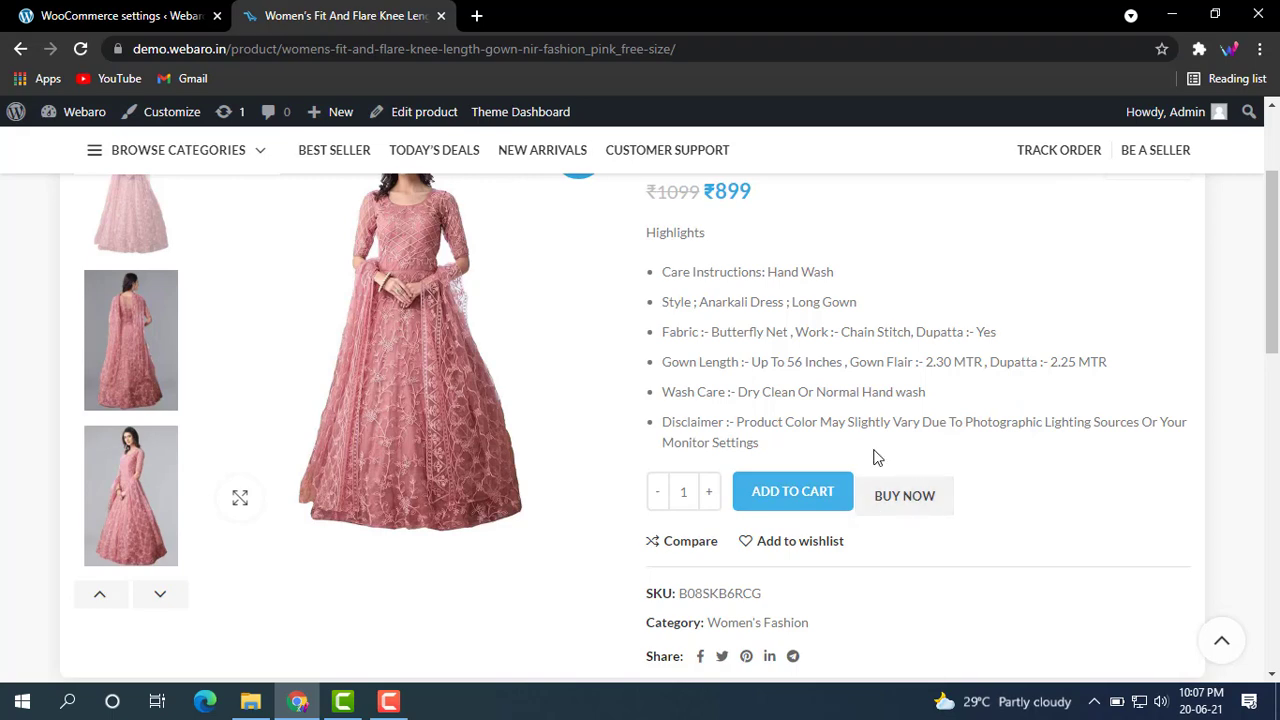
Return to the Buy Now Customize settings and set the button style to Customize
click(143, 12)
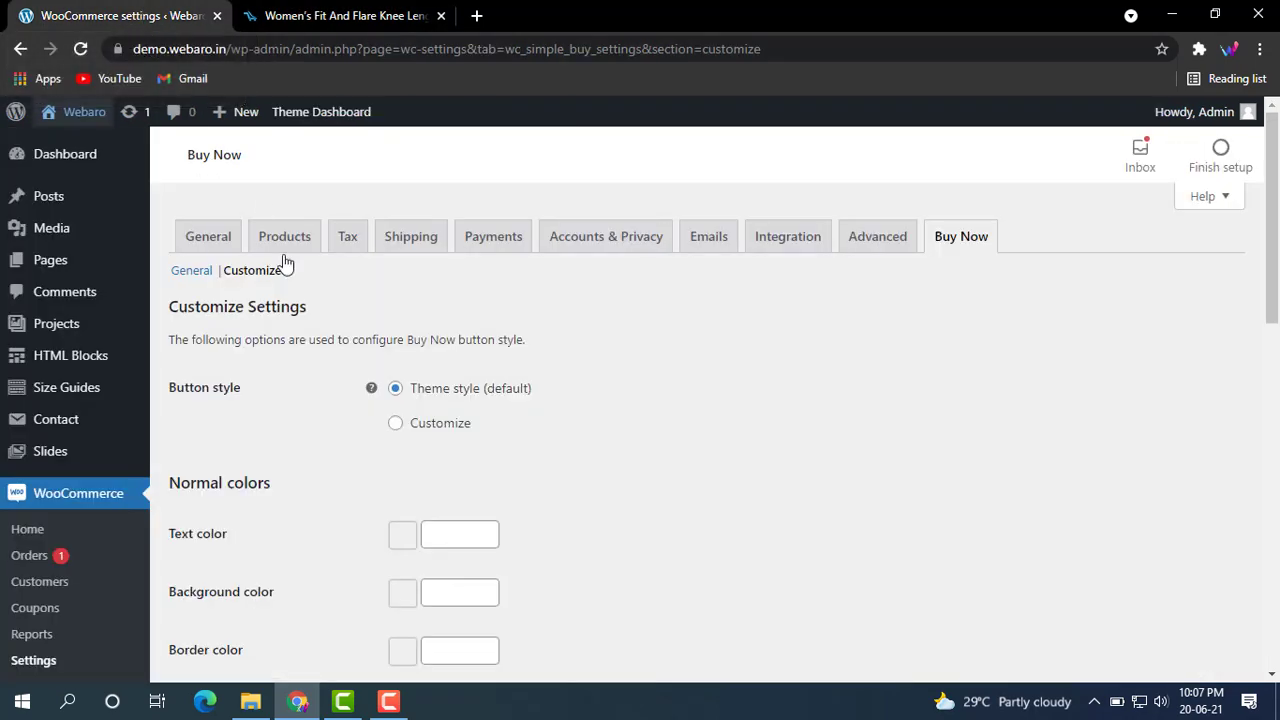
click(453, 437)
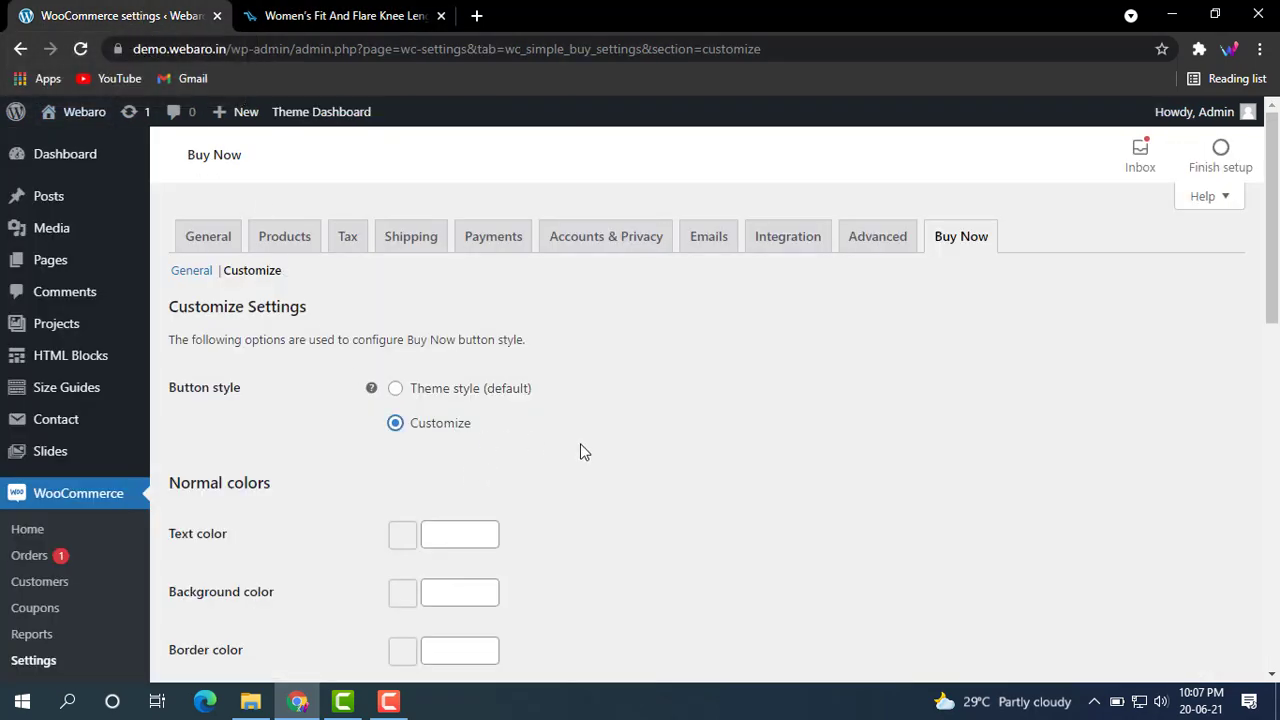
Set the button's normal text color to #111111 and its normal background color to #f9a100
scroll(610, 450, down, 2)
scroll(612, 460, down, 1)
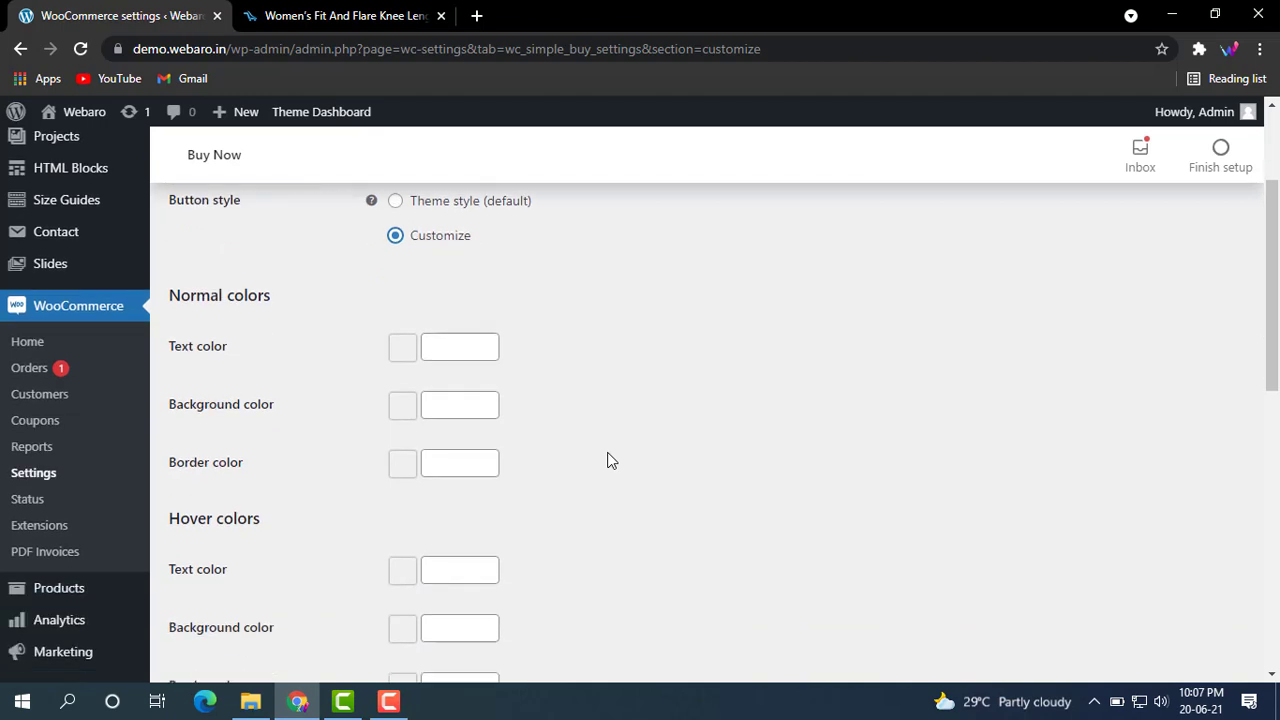
click(471, 355)
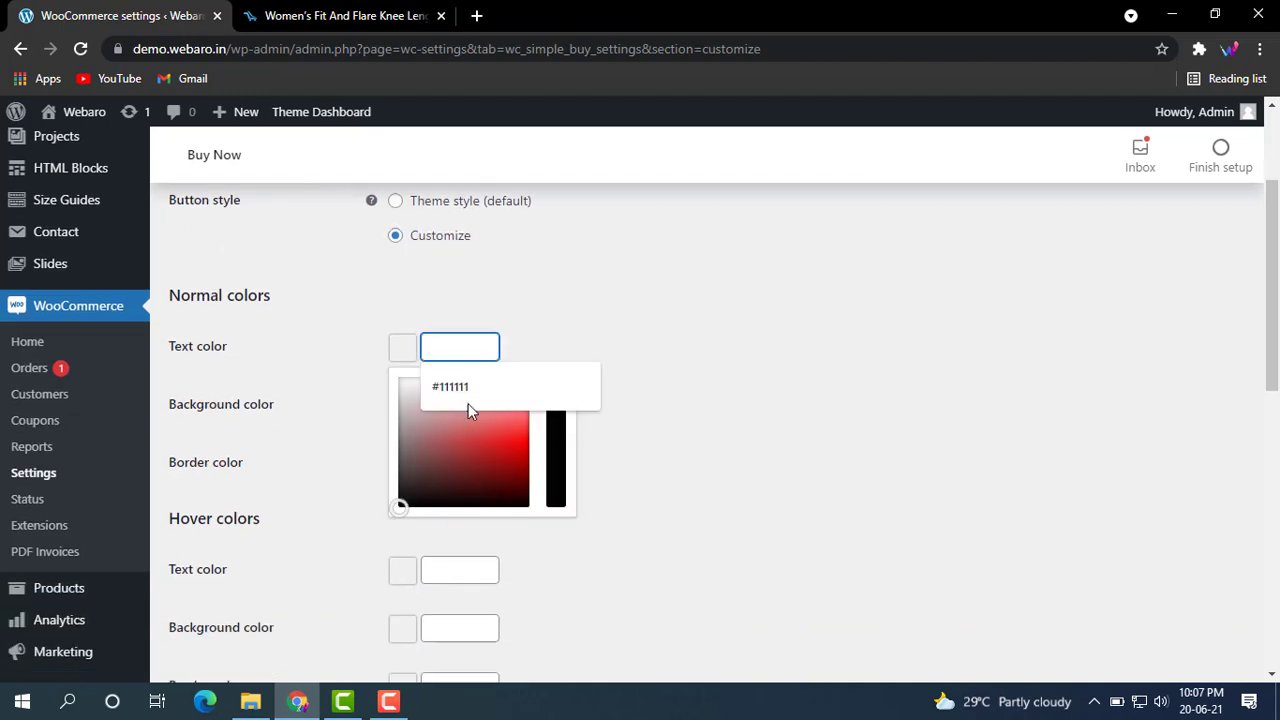
click(461, 387)
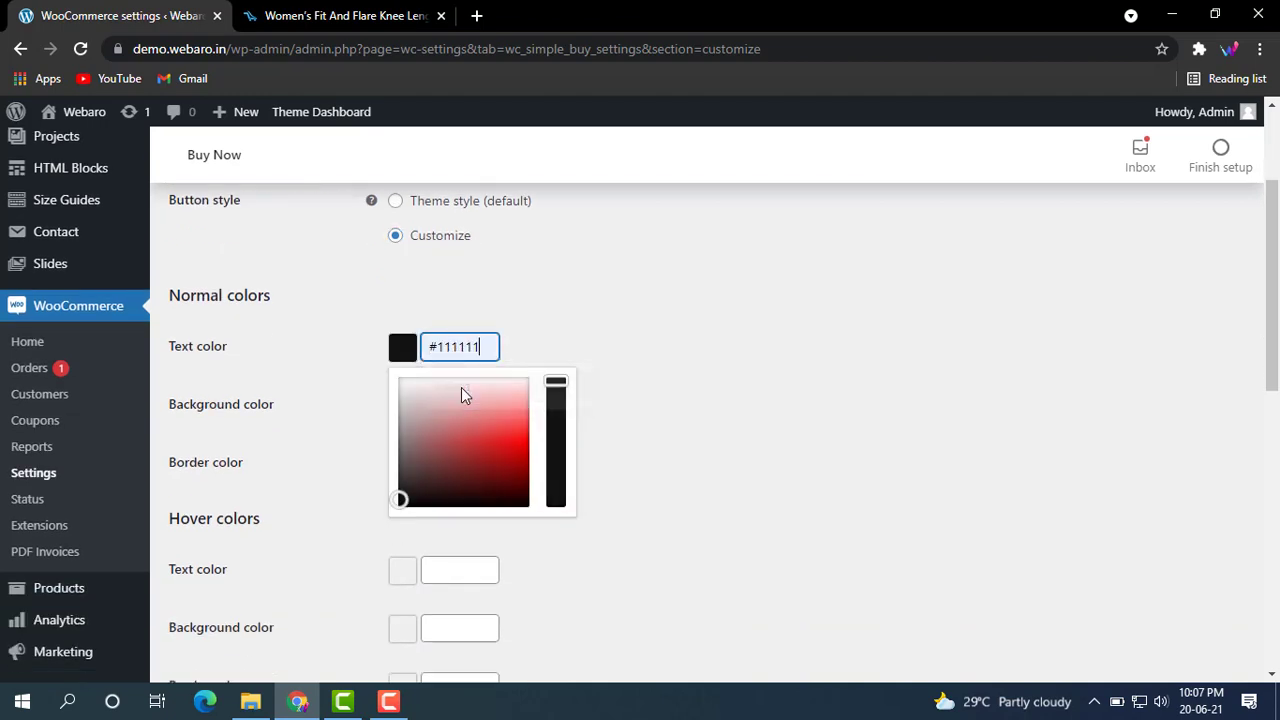
click(650, 393)
click(449, 403)
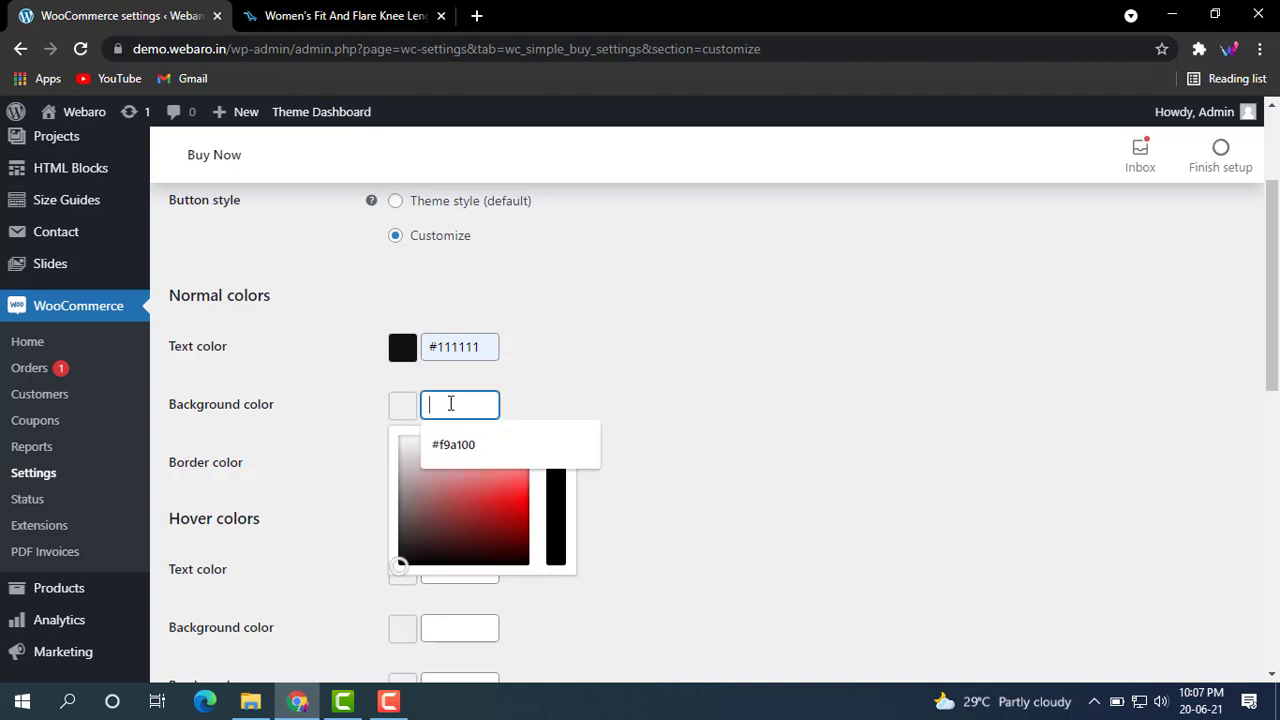
click(470, 452)
click(606, 434)
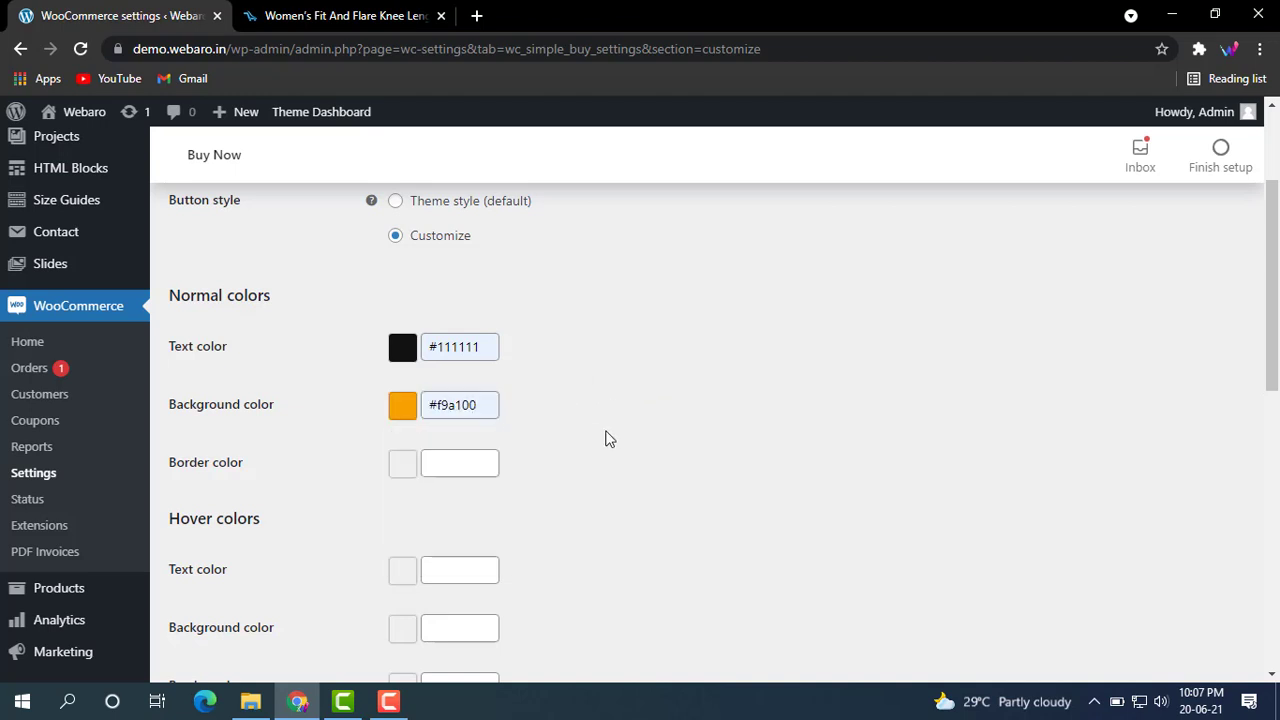
Set the button's hover text color to #111111 and try #f3a006 as its hover background color
scroll(612, 445, down, 2)
click(460, 385)
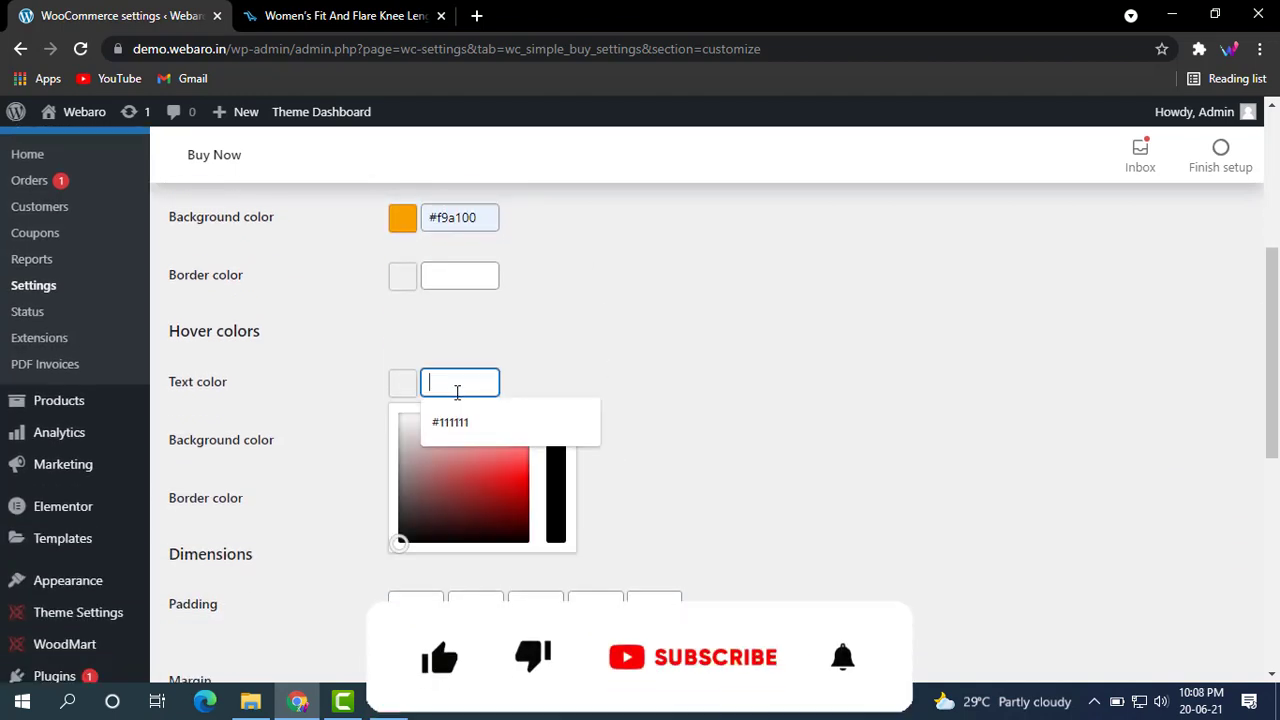
text(#111111)
click(645, 420)
click(428, 436)
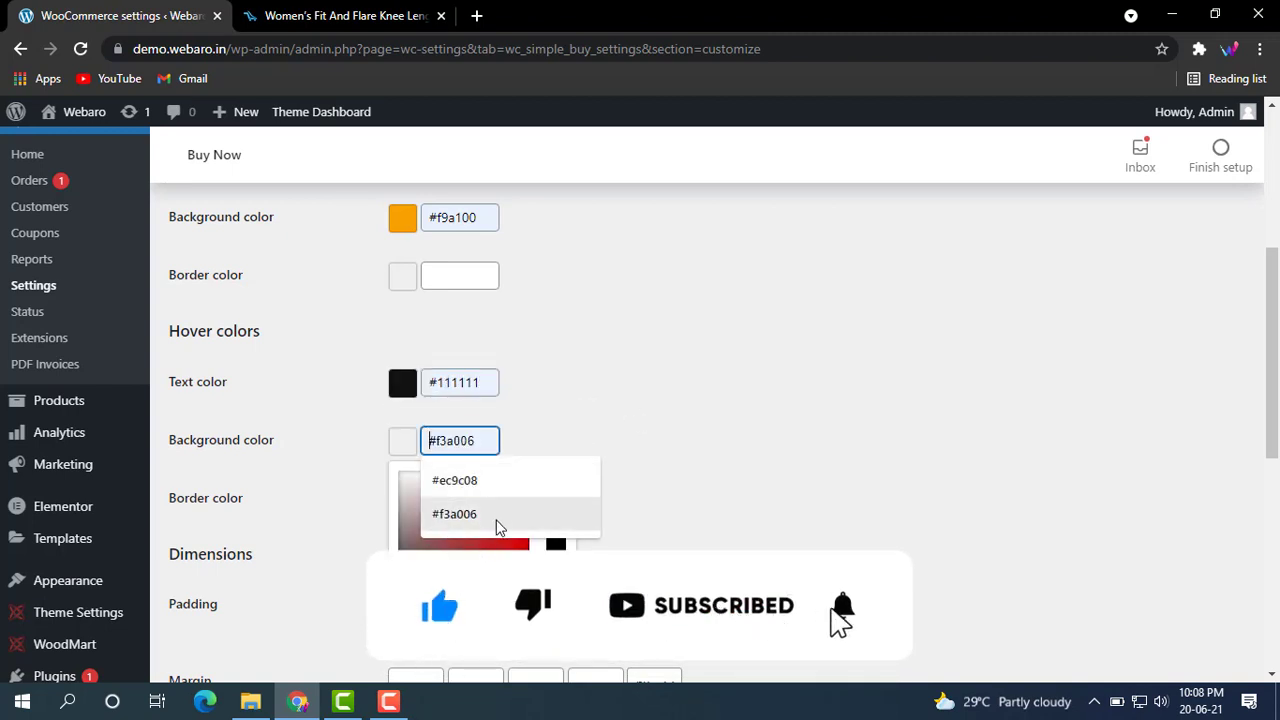
click(560, 451)
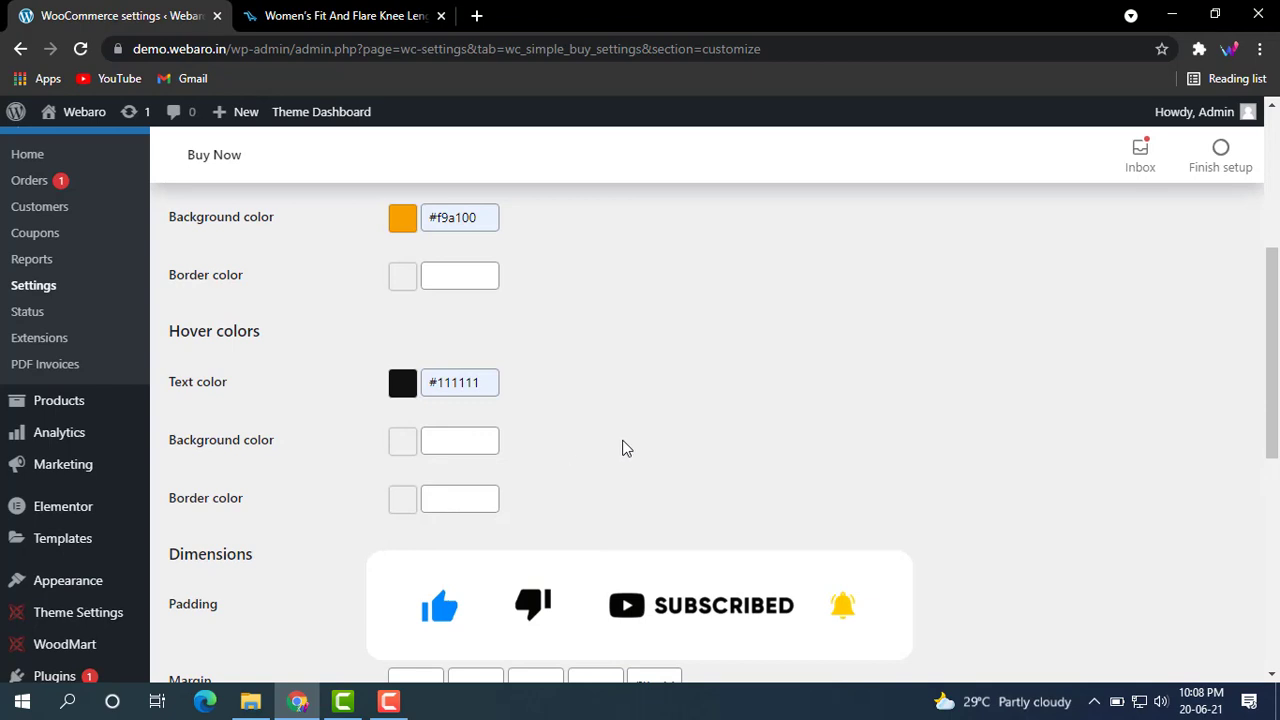
Set the Buy Now button's size to 128 px wide and 42 px high
scroll(565, 455, down, 1)
scroll(567, 467, down, 1)
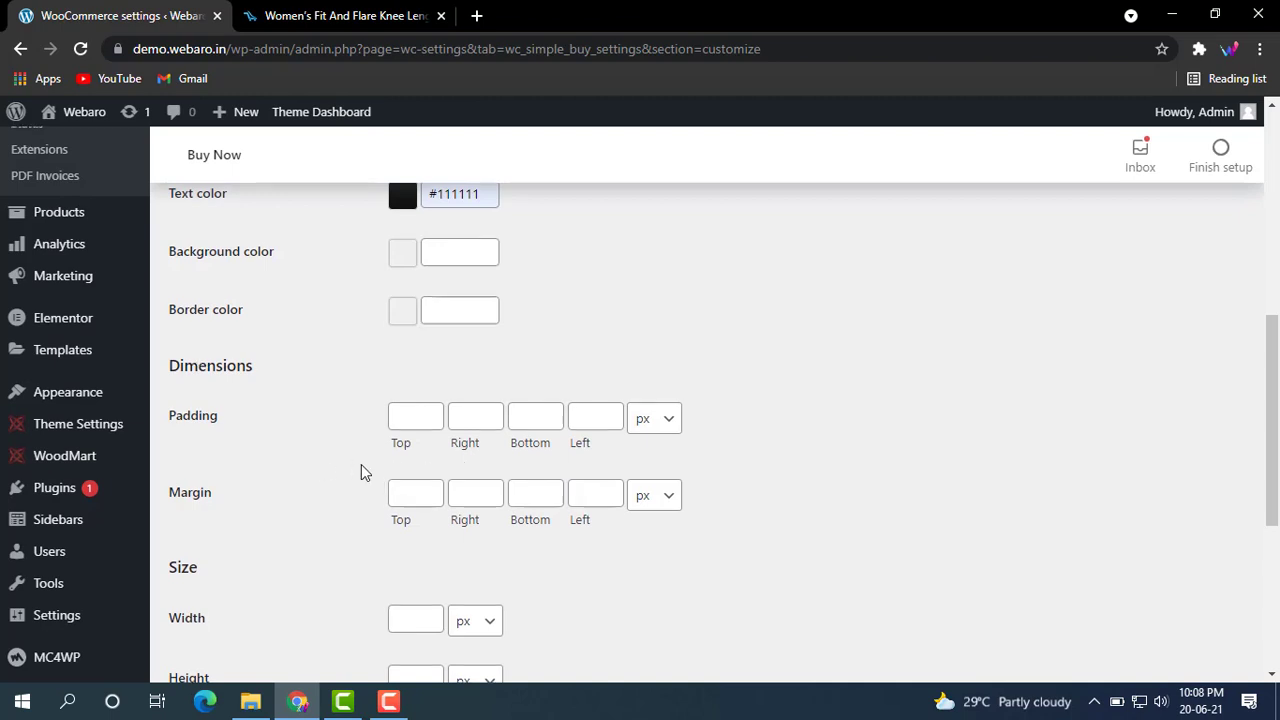
scroll(361, 466, down, 2)
click(404, 440)
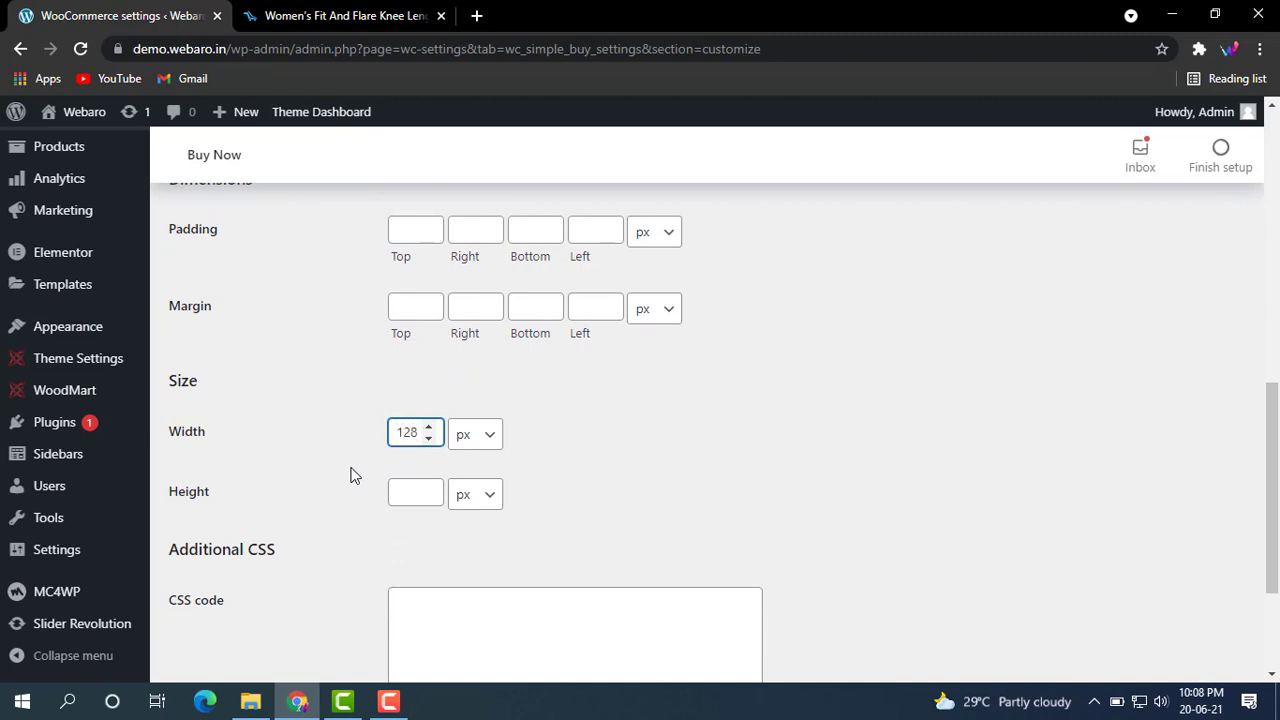
key(Tab)
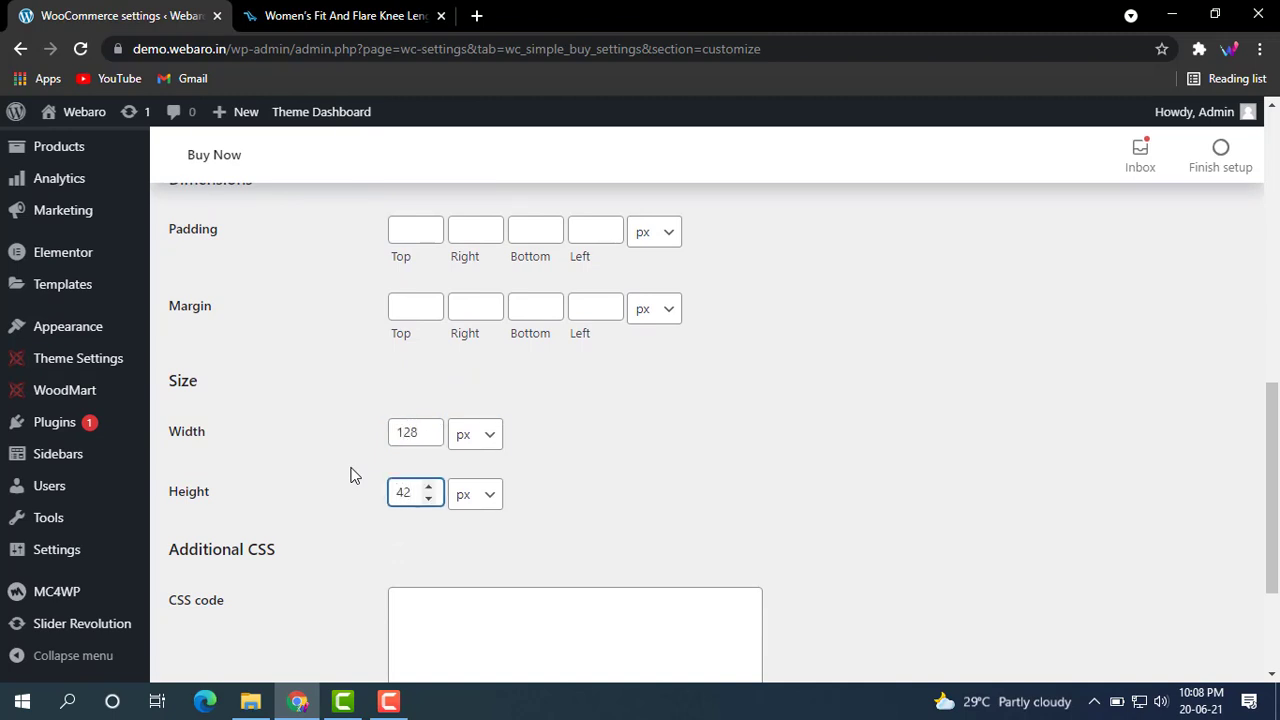
Save the Buy Now customization settings and reload the women's gown product page to check the button's new look
scroll(350, 475, down, 2)
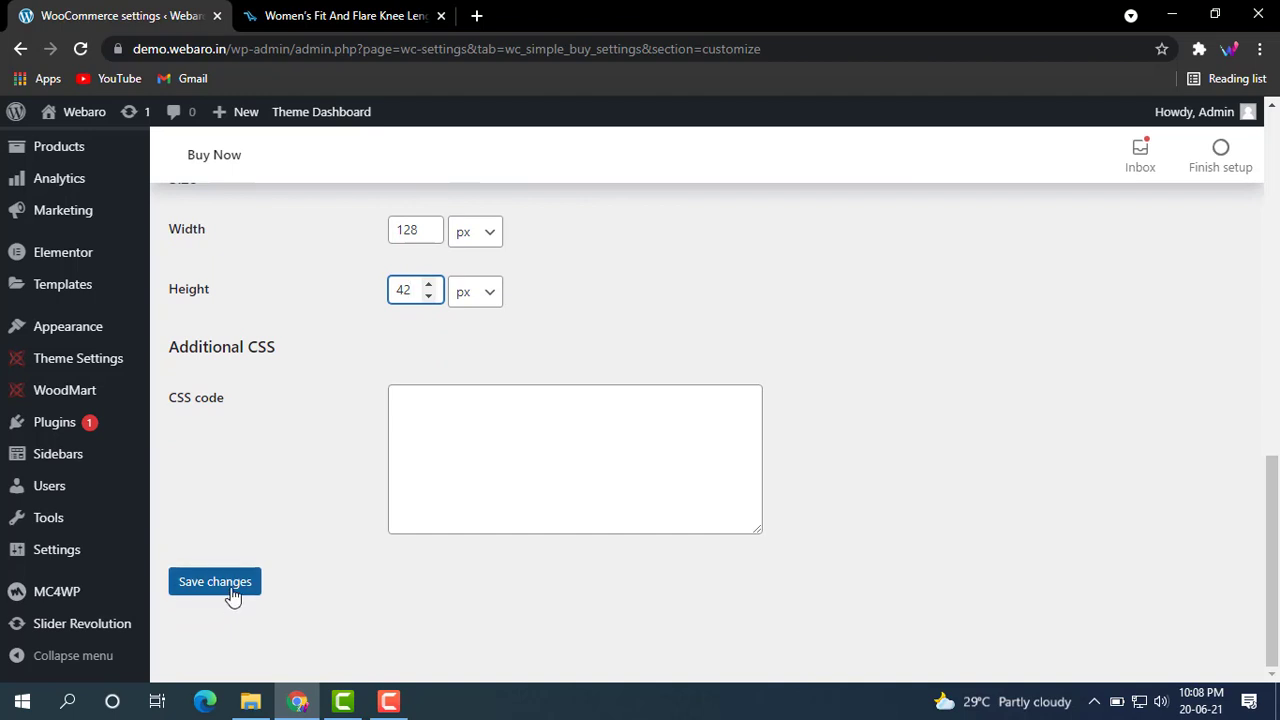
click(232, 592)
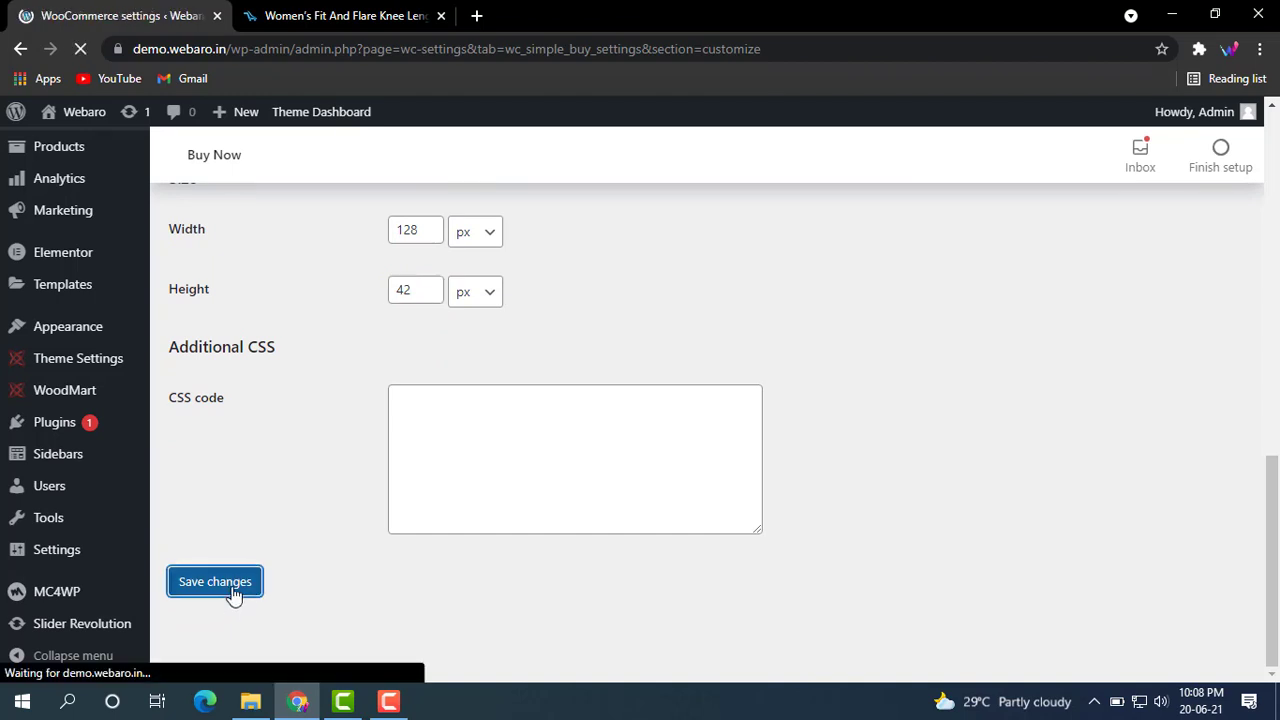
scroll(234, 594, down, 4)
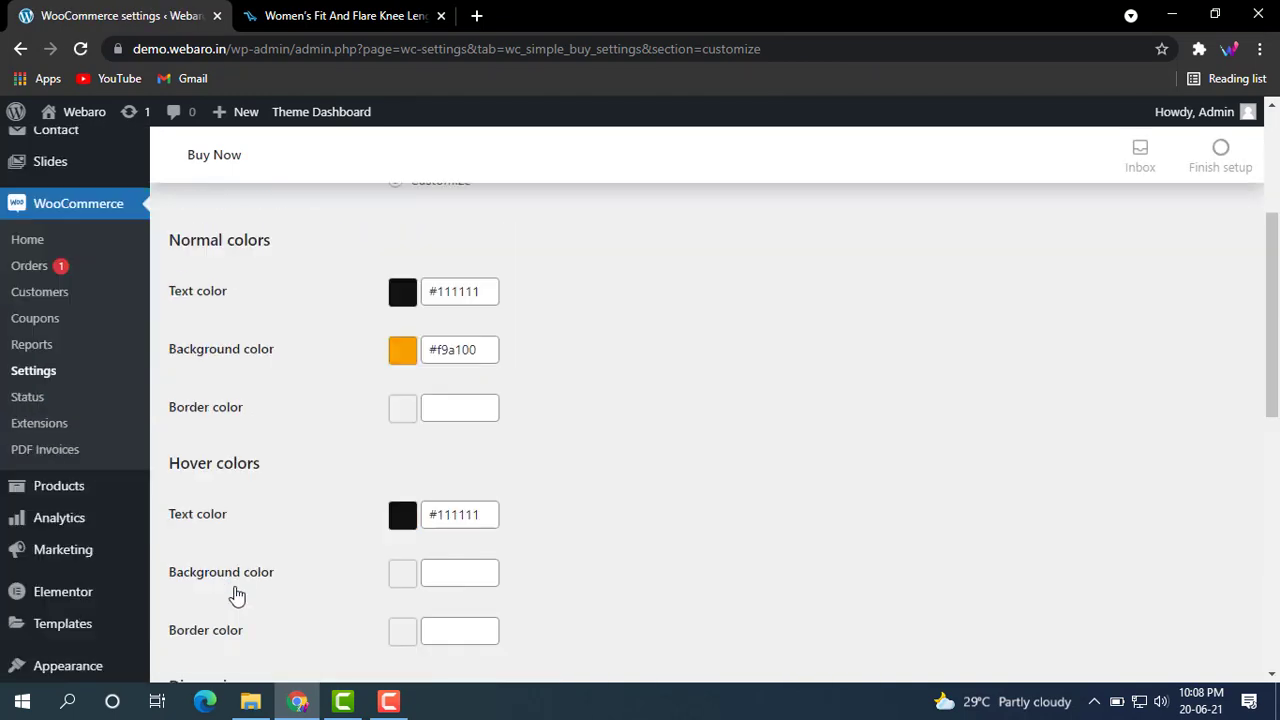
click(380, 12)
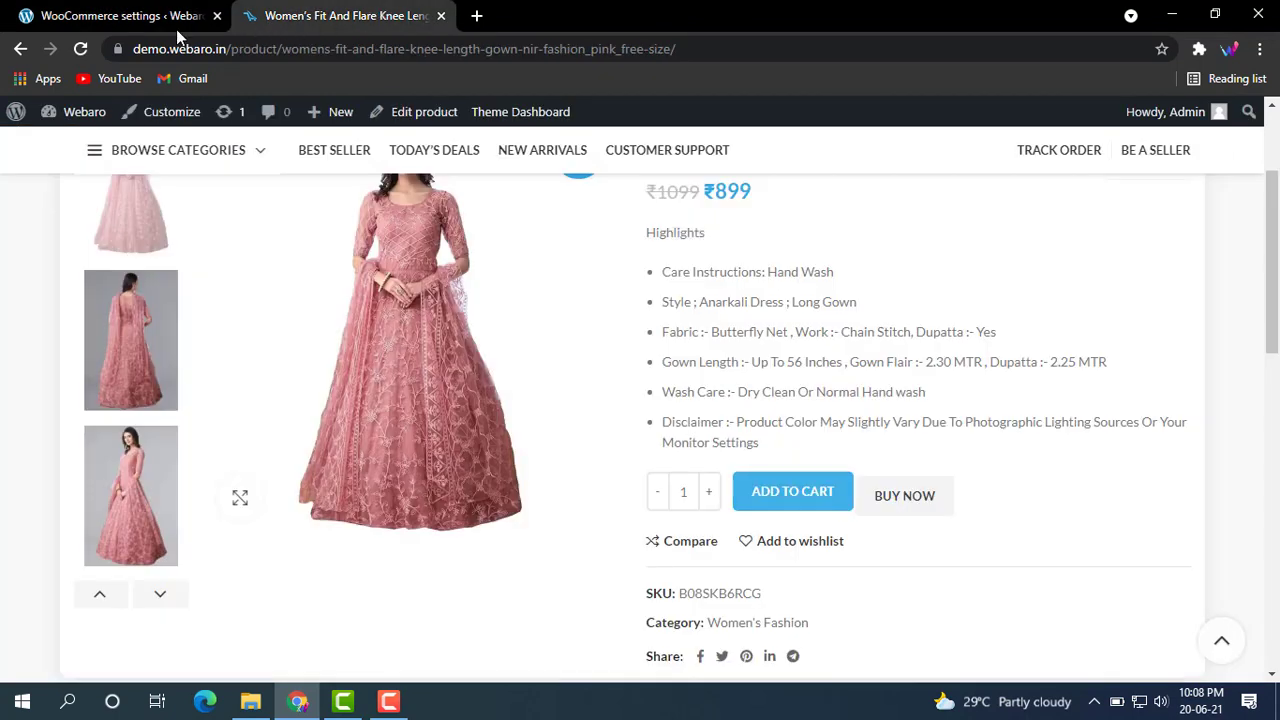
click(464, 49)
key(Return)
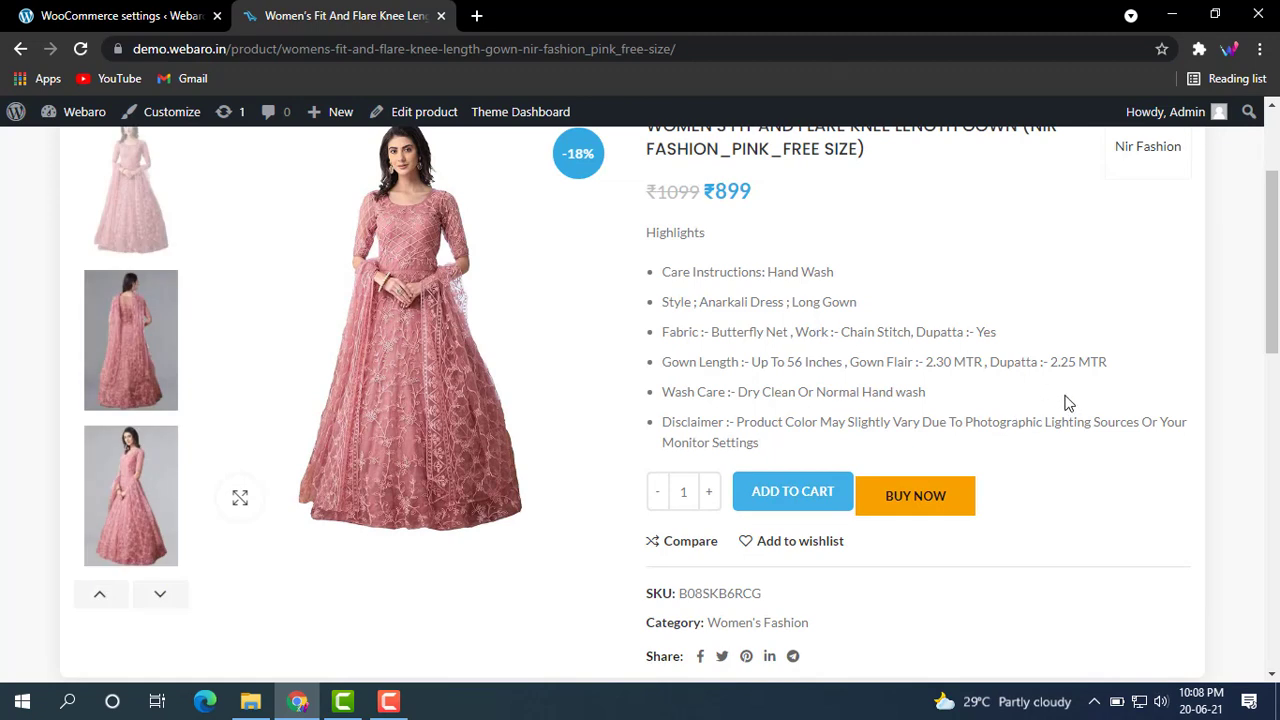
scroll(1066, 403, down, 1)
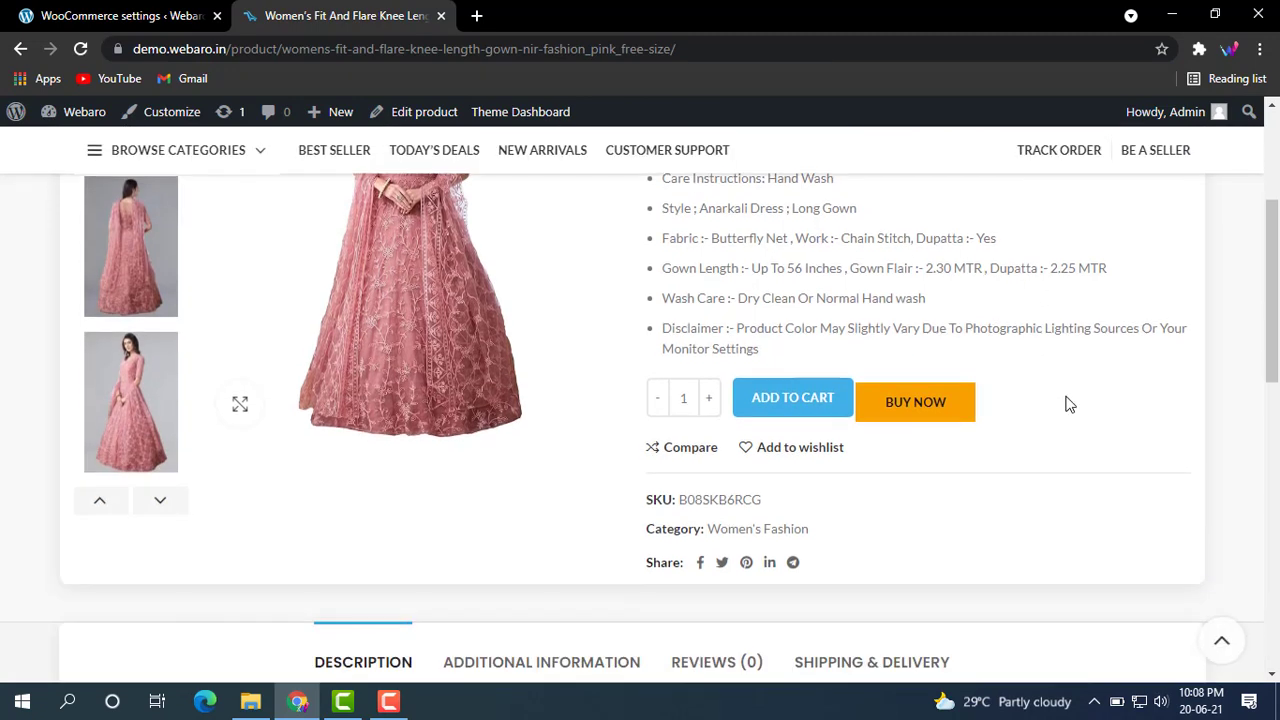
Inspect the Add to Cart button on the product page and examine its margin and padding in the box model
right_click(924, 416)
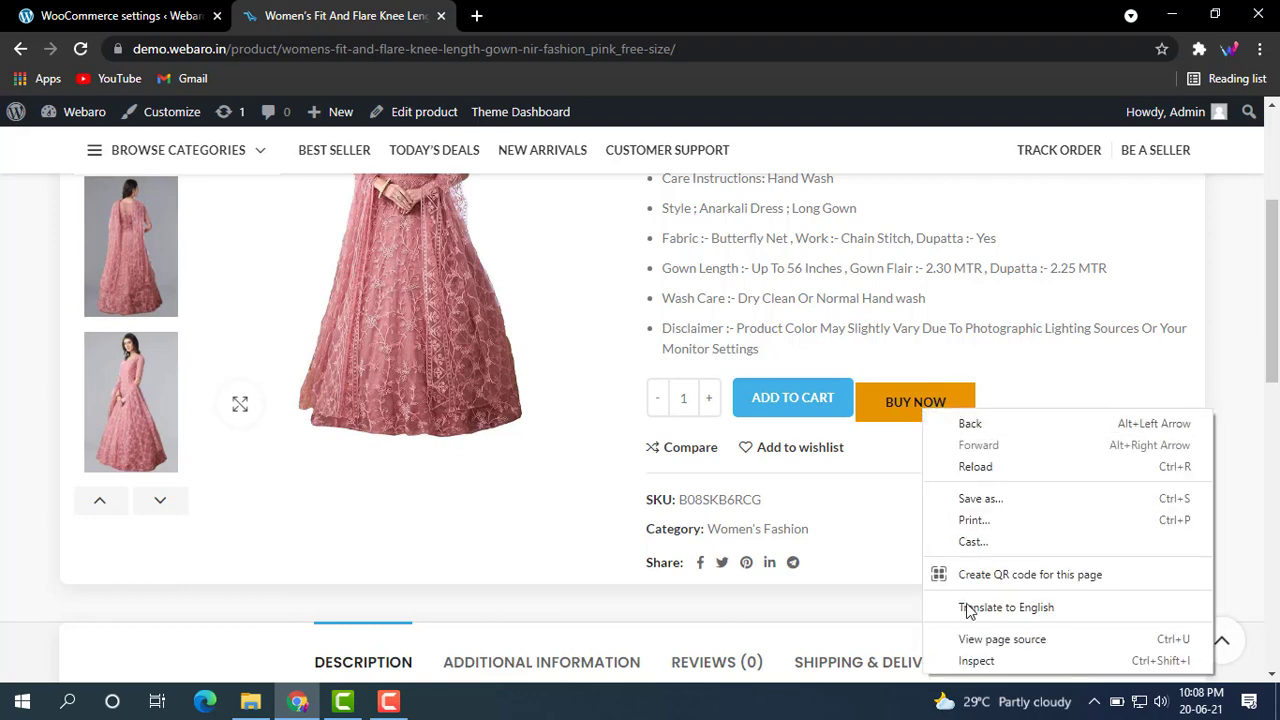
click(978, 662)
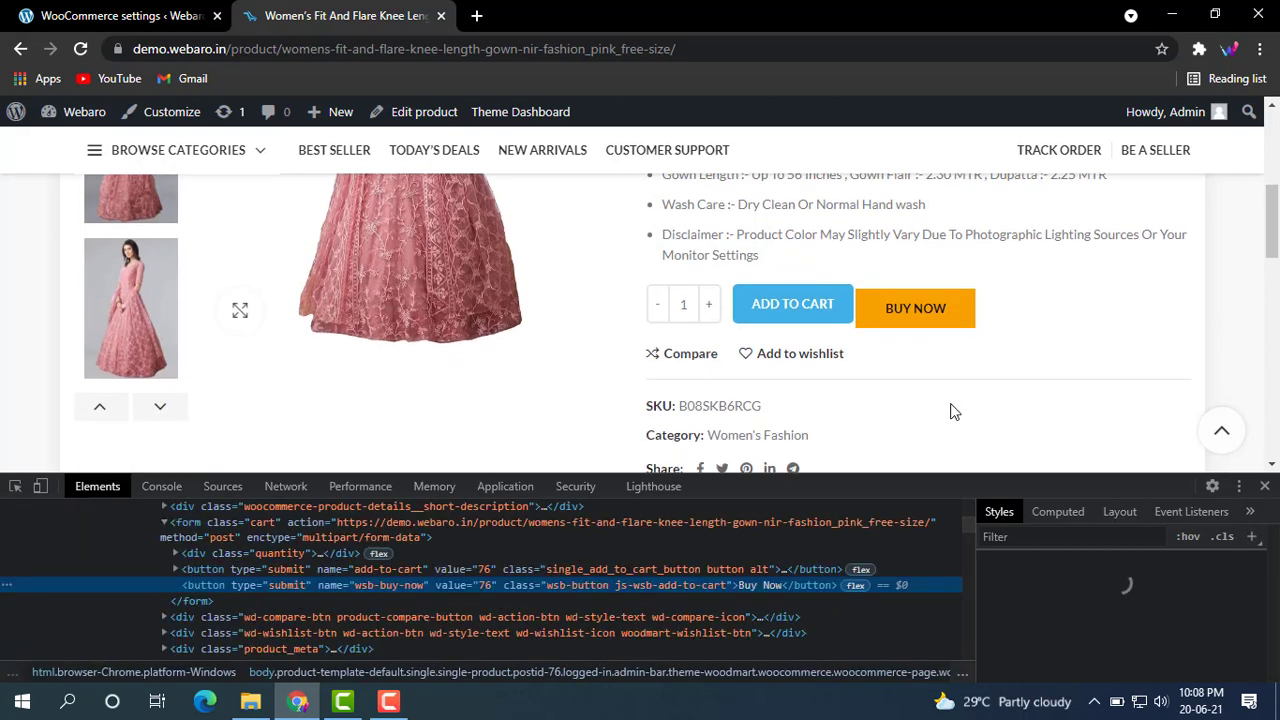
click(16, 486)
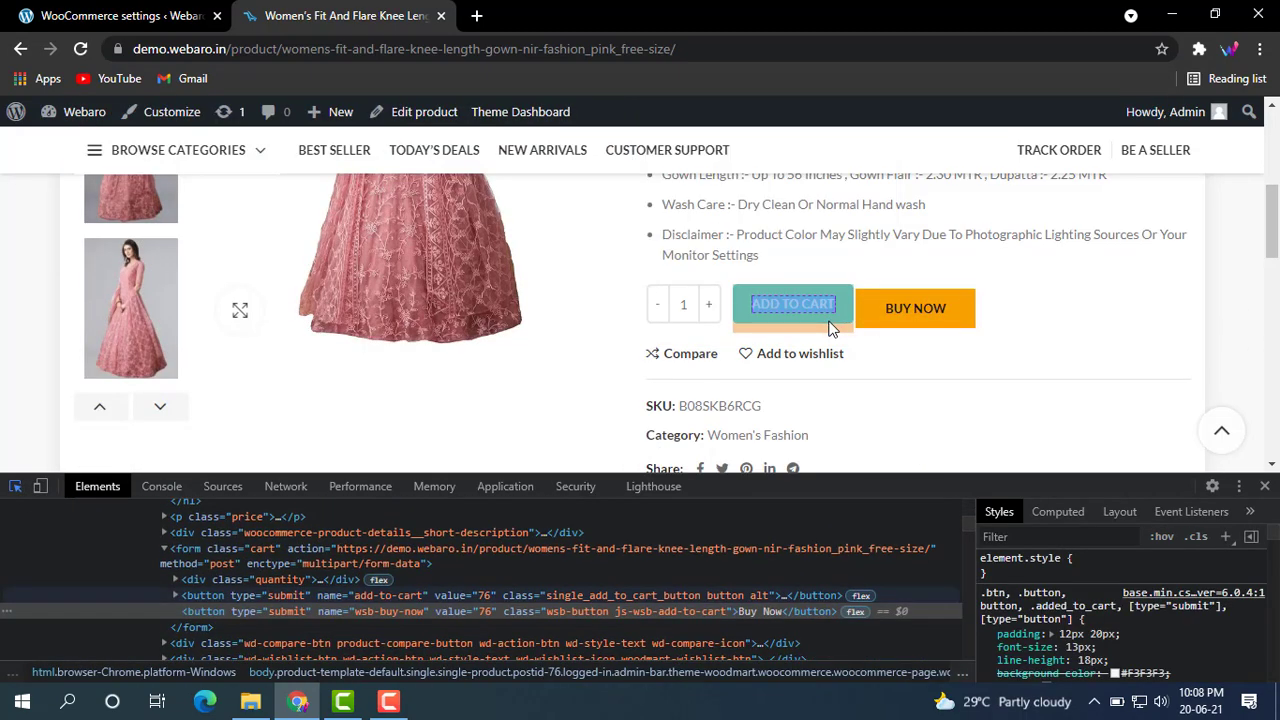
click(829, 325)
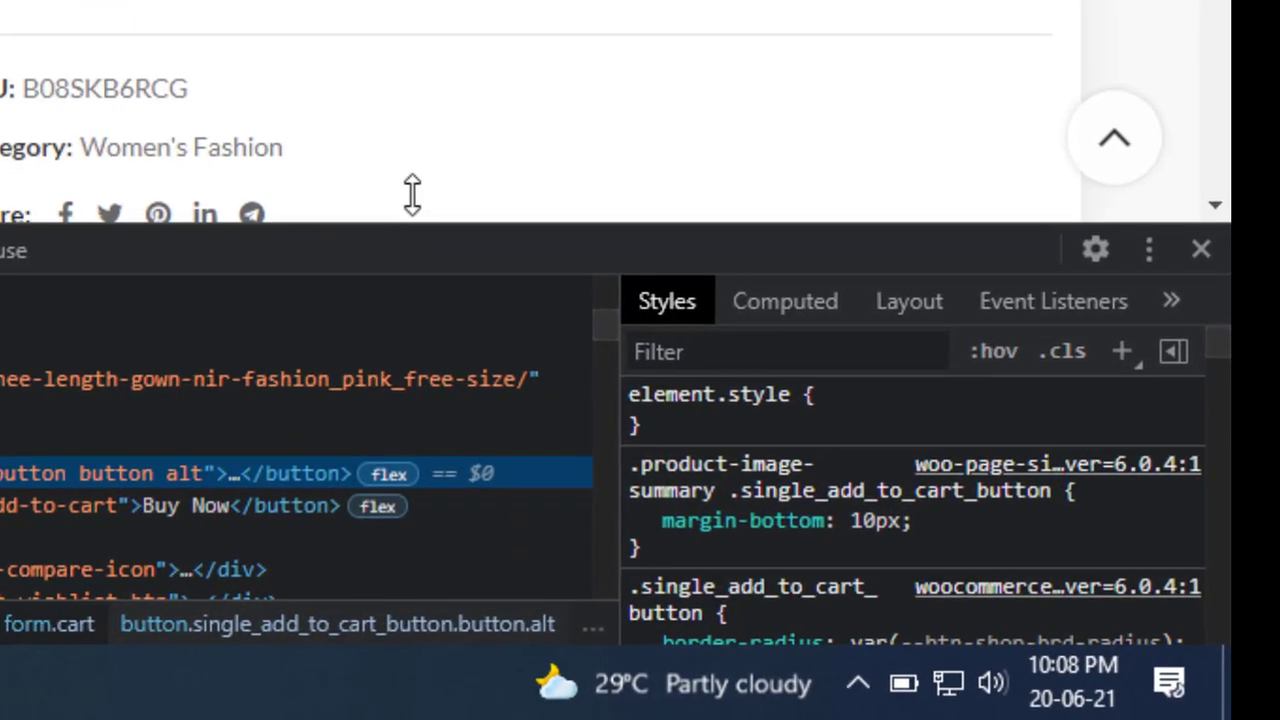
drag(412, 193, 414, 140)
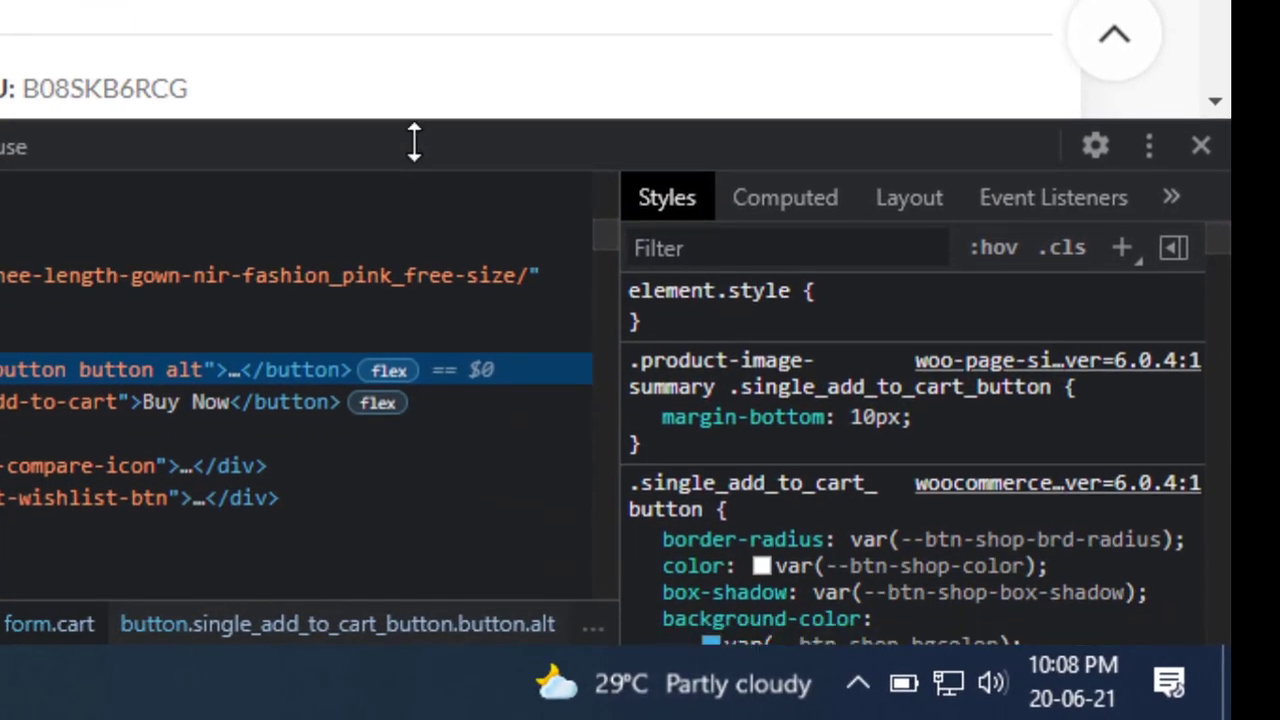
scroll(1112, 400, down, 10)
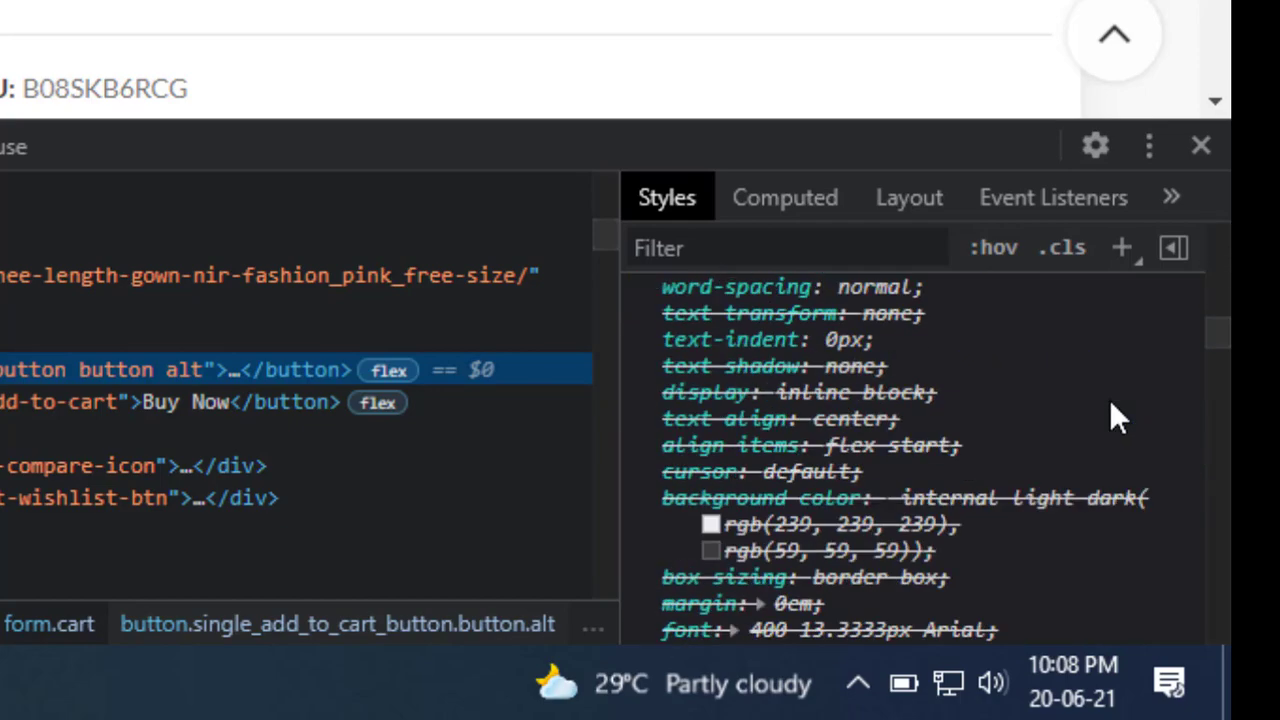
click(1220, 314)
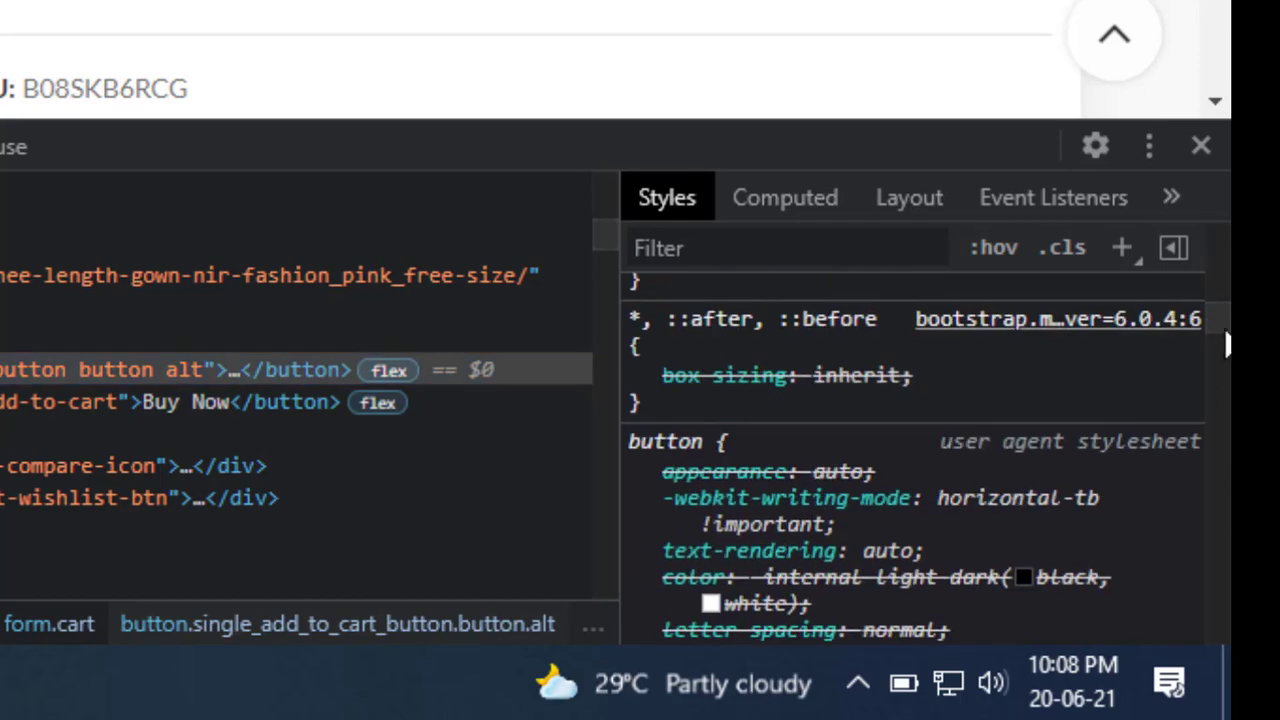
drag(1221, 314, 1220, 632)
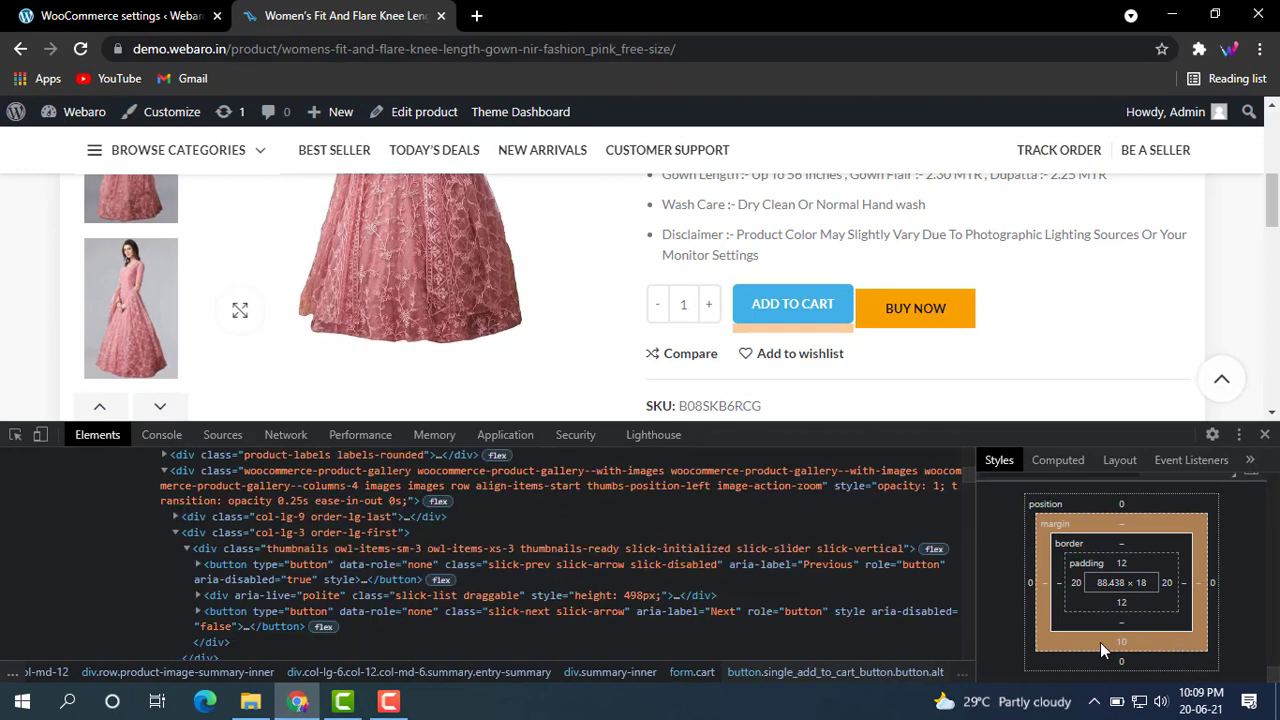
Set the Buy Now button's bottom margin to 10 px, save the settings and reload the product page
click(167, 18)
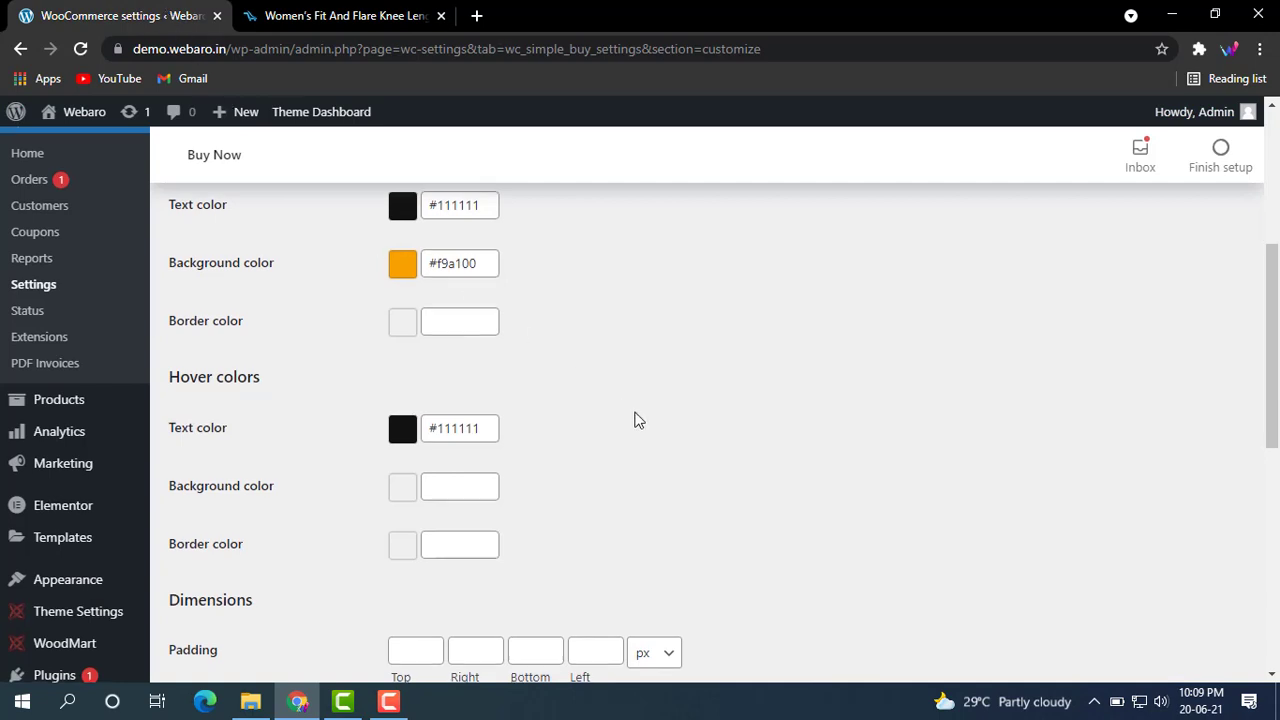
scroll(637, 420, down, 2)
scroll(637, 420, down, 1)
click(519, 452)
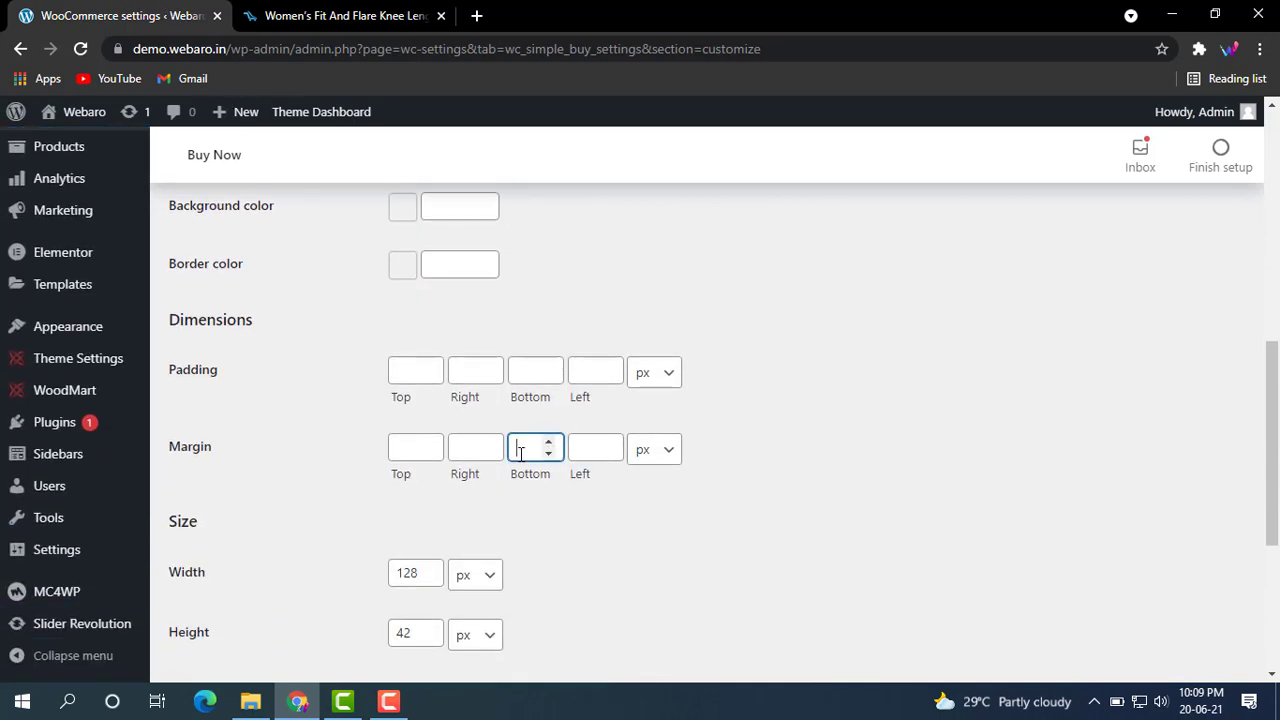
scroll(521, 452, down, 4)
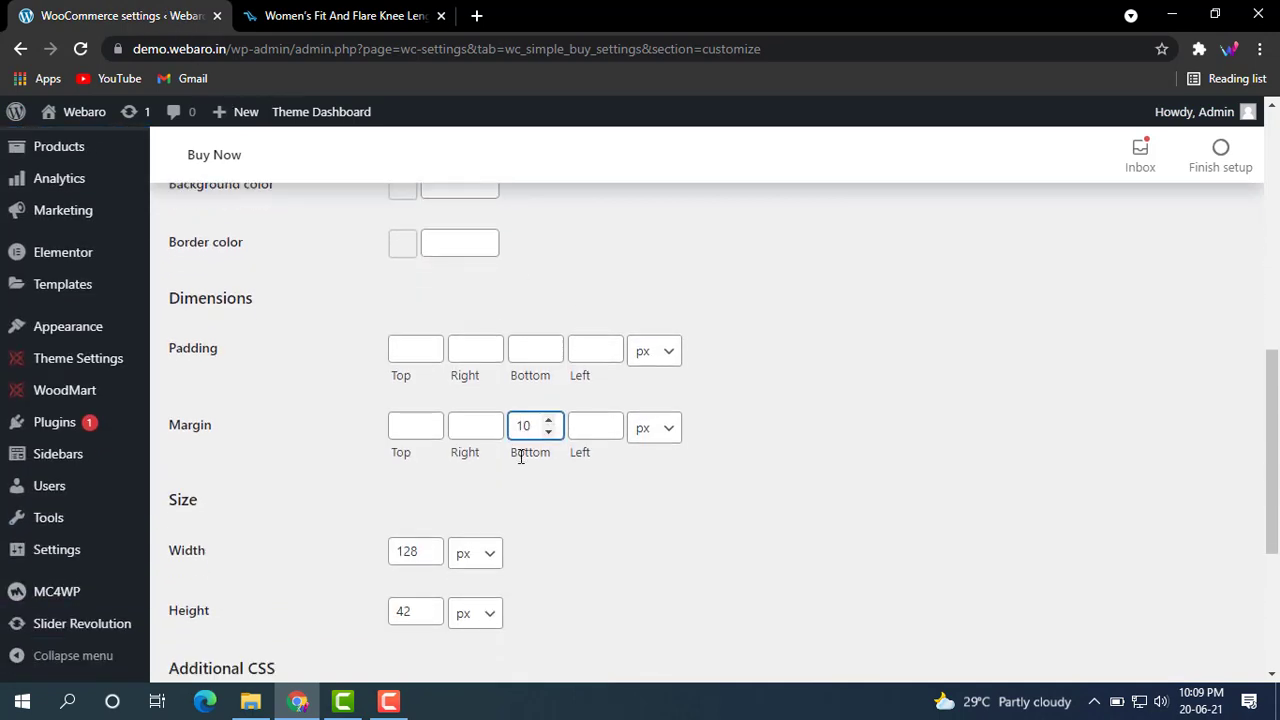
click(193, 584)
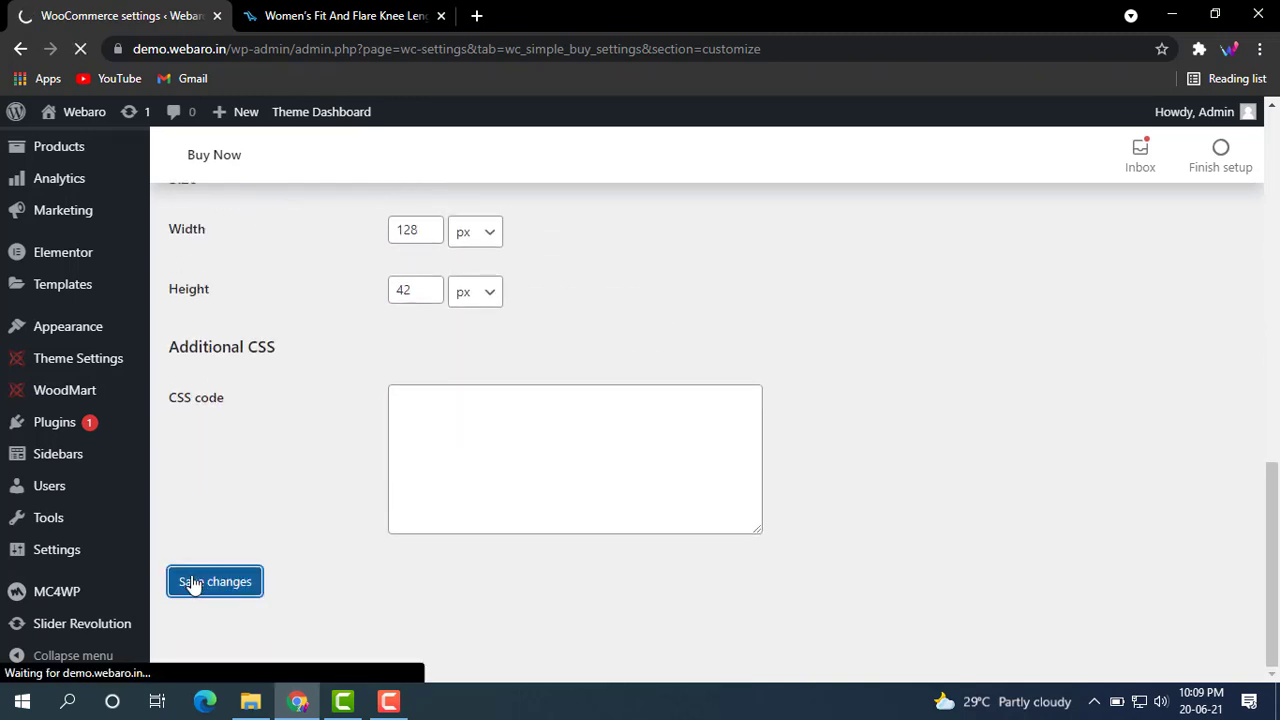
click(330, 15)
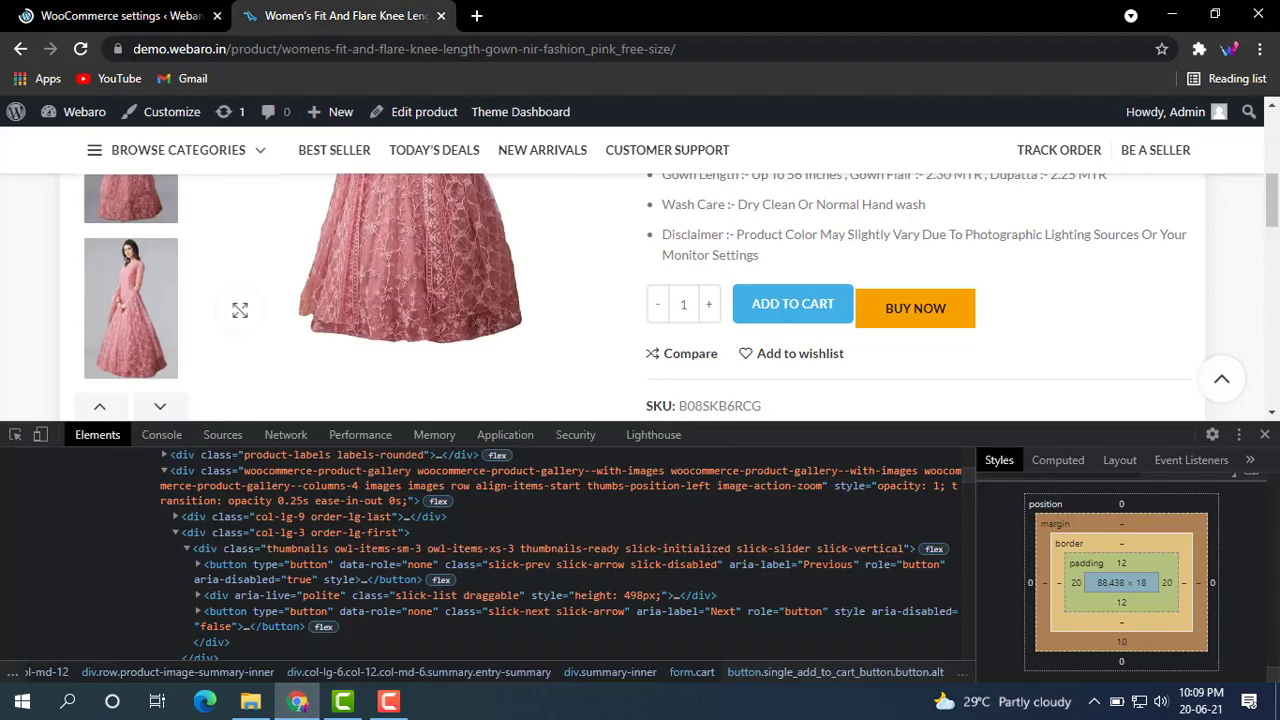
click(81, 50)
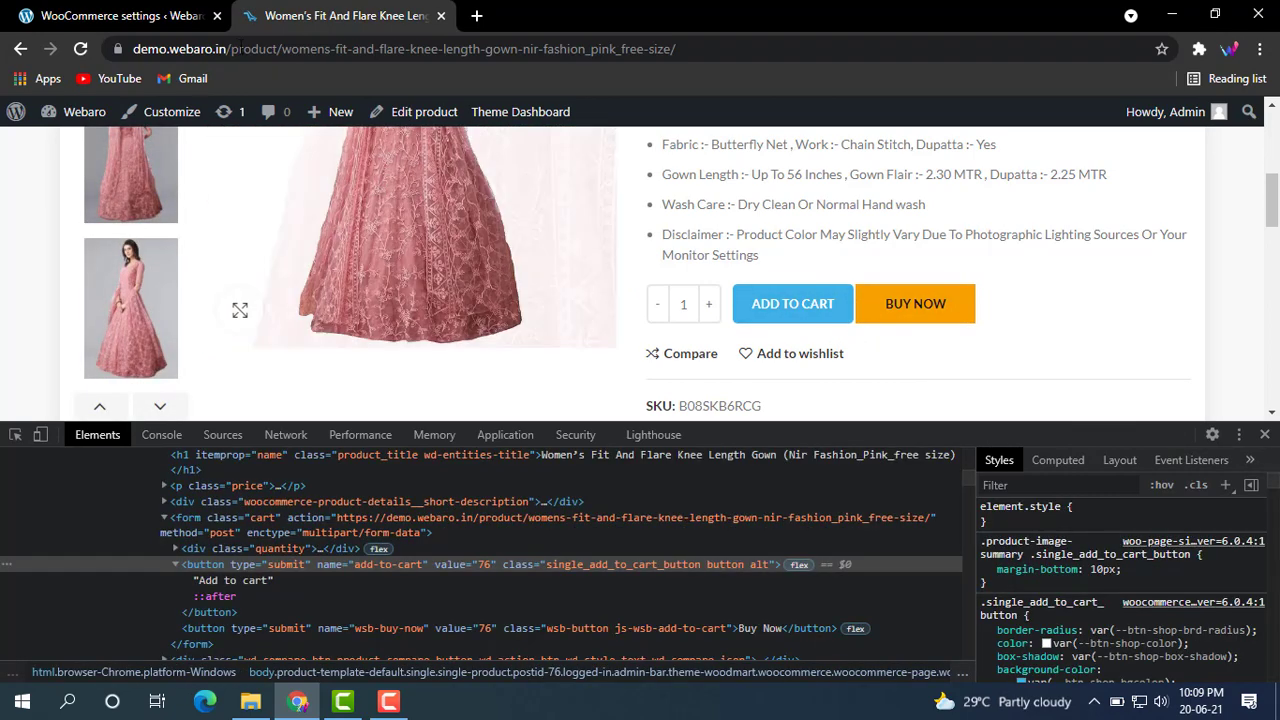
Set the Buy Now button's left margin to 10 px in the Customize settings and save the changes
click(190, 15)
scroll(461, 510, down, 5)
scroll(461, 510, down, 2)
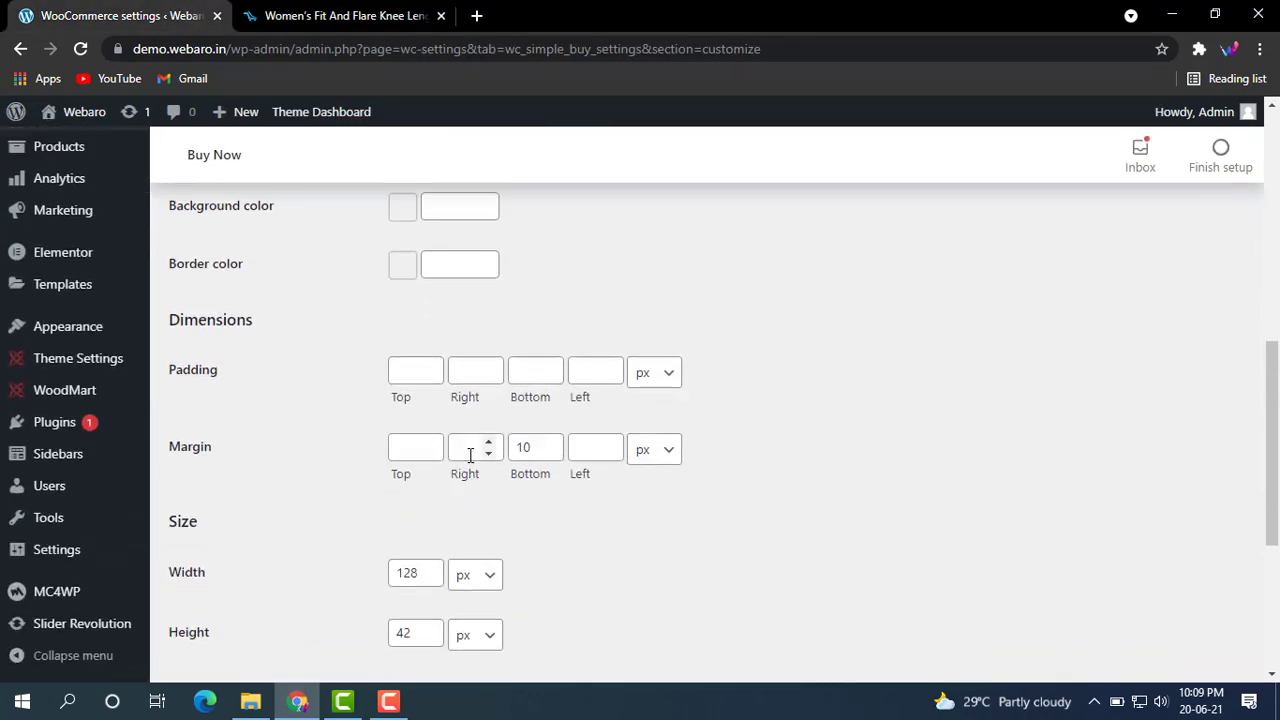
click(602, 450)
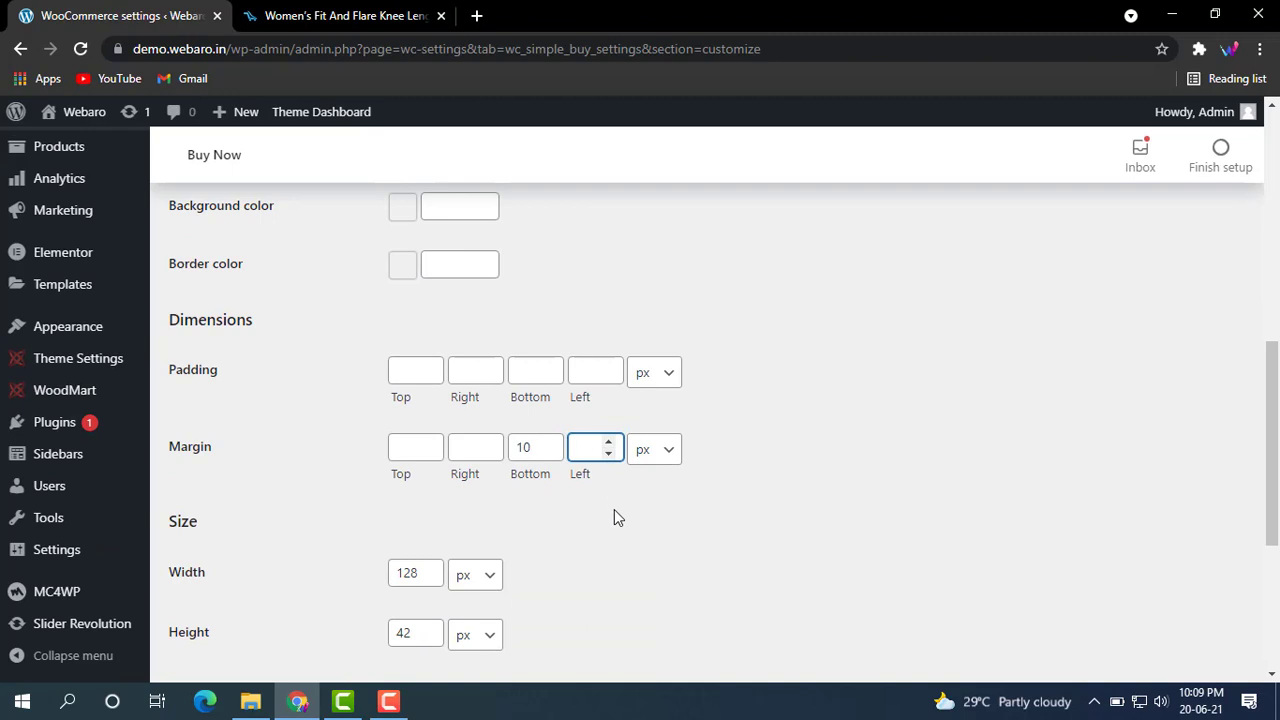
text(10)
scroll(614, 510, down, 3)
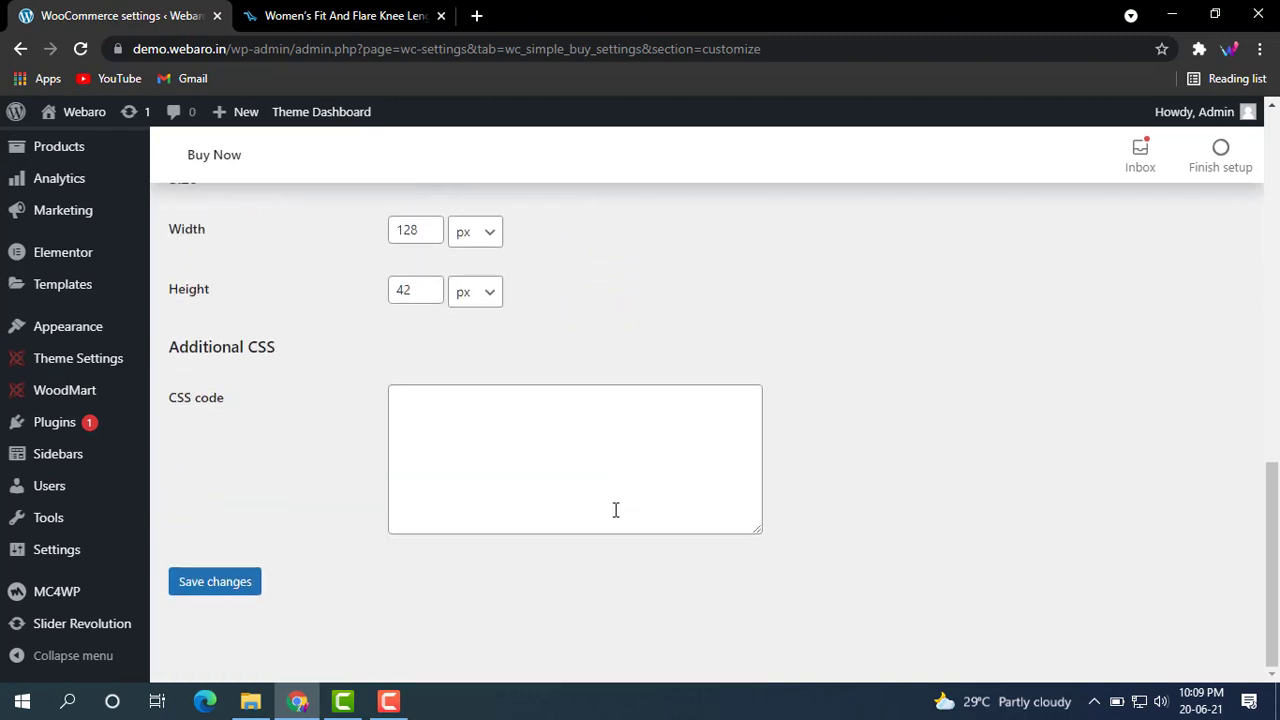
scroll(614, 510, up, 3)
scroll(614, 510, down, 3)
click(236, 586)
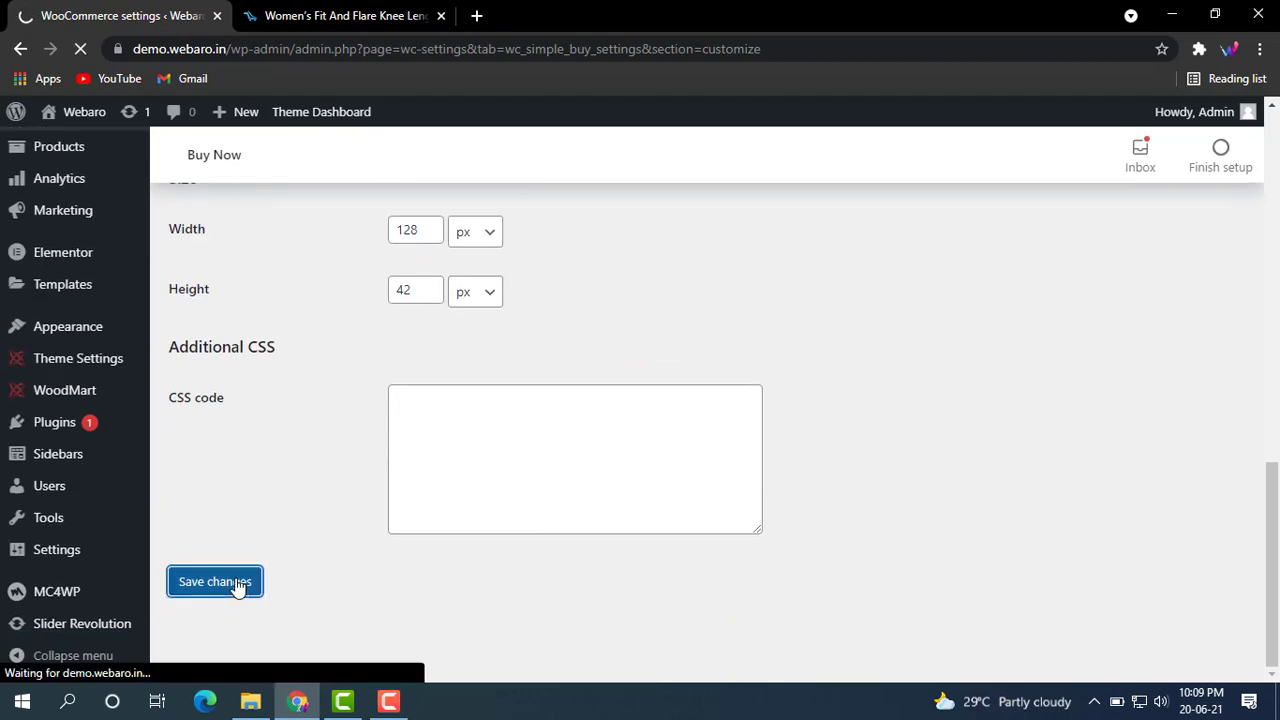
Reload the product page, inspect the Buy Now button and select the wsb-button class name in its markup
click(312, 28)
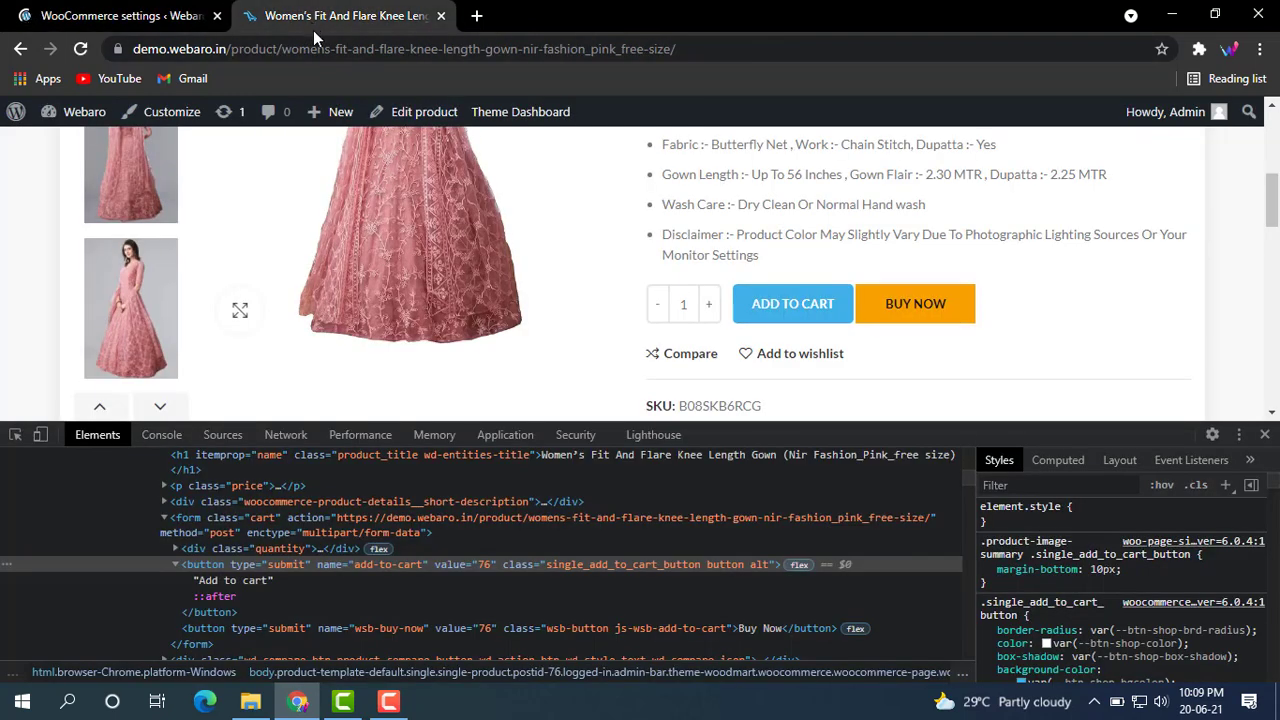
click(313, 48)
key(Return)
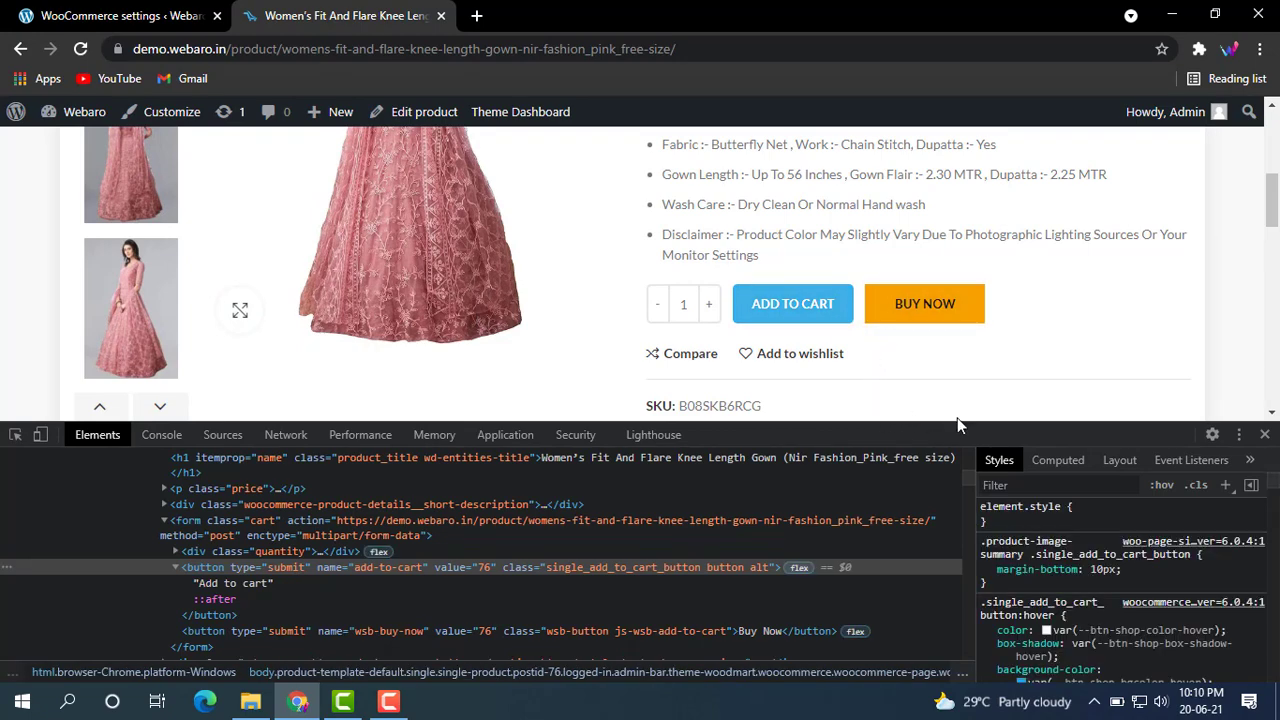
click(15, 434)
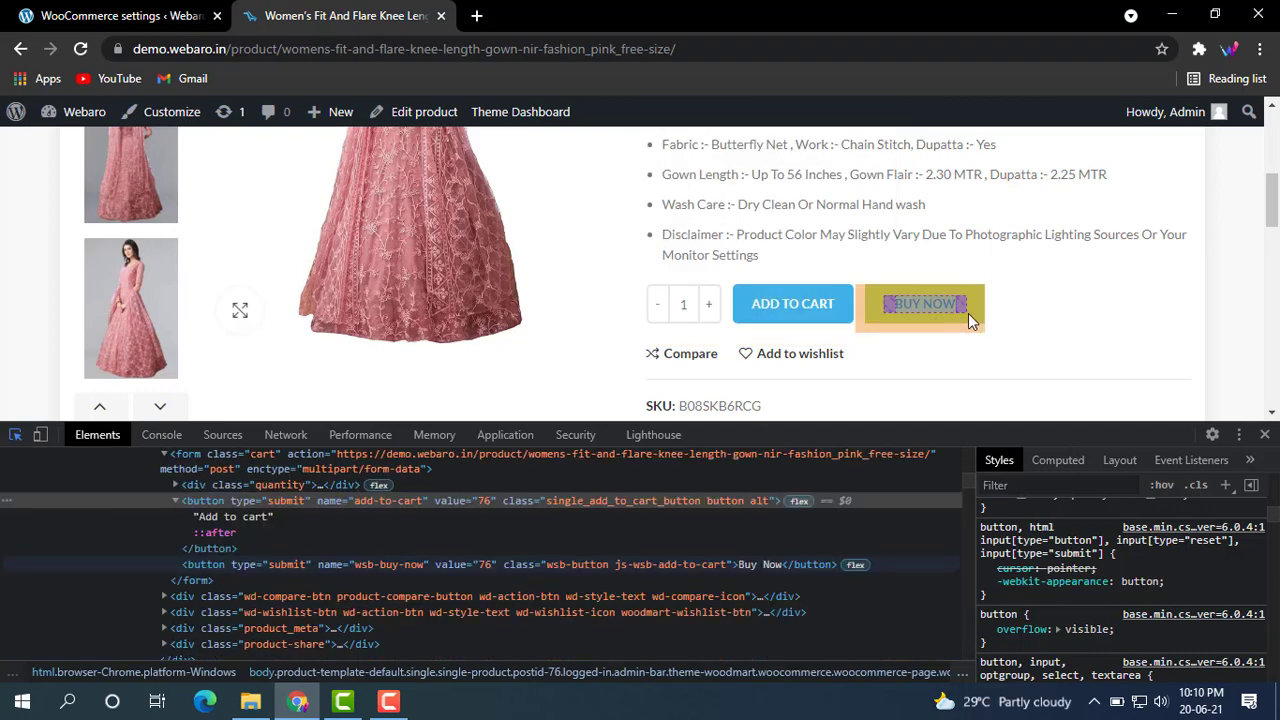
click(973, 315)
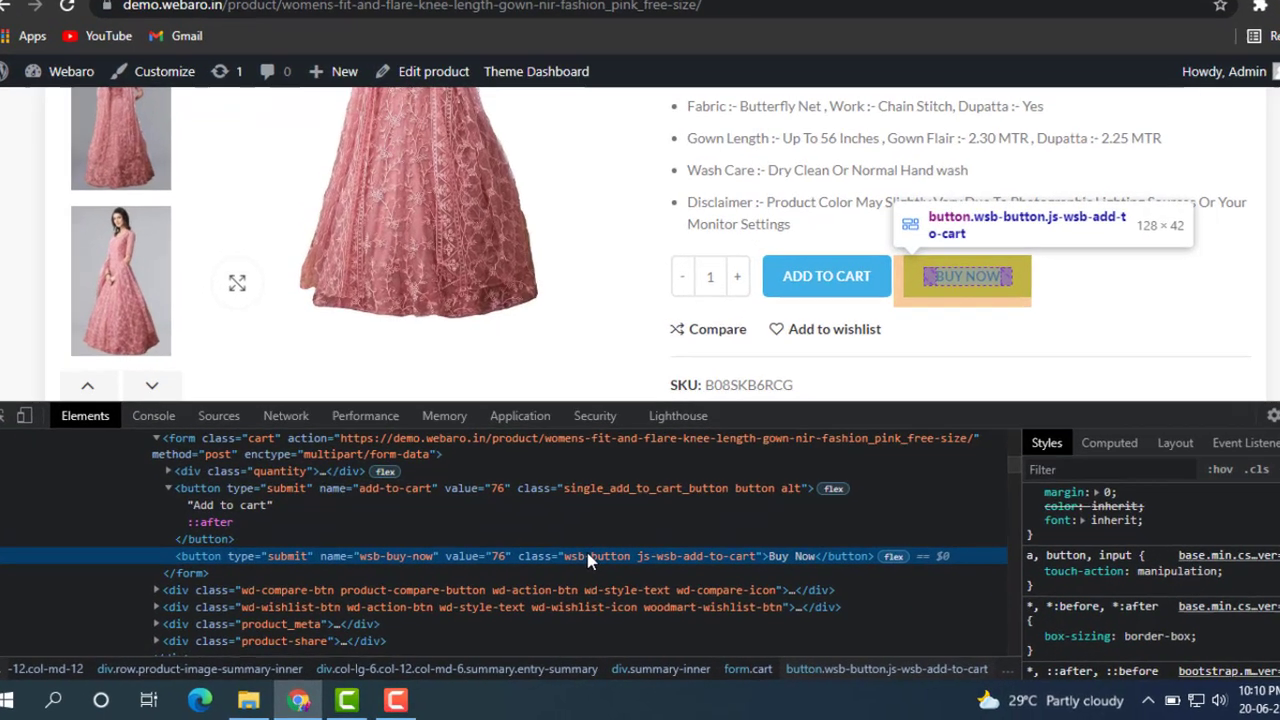
double_click(574, 566)
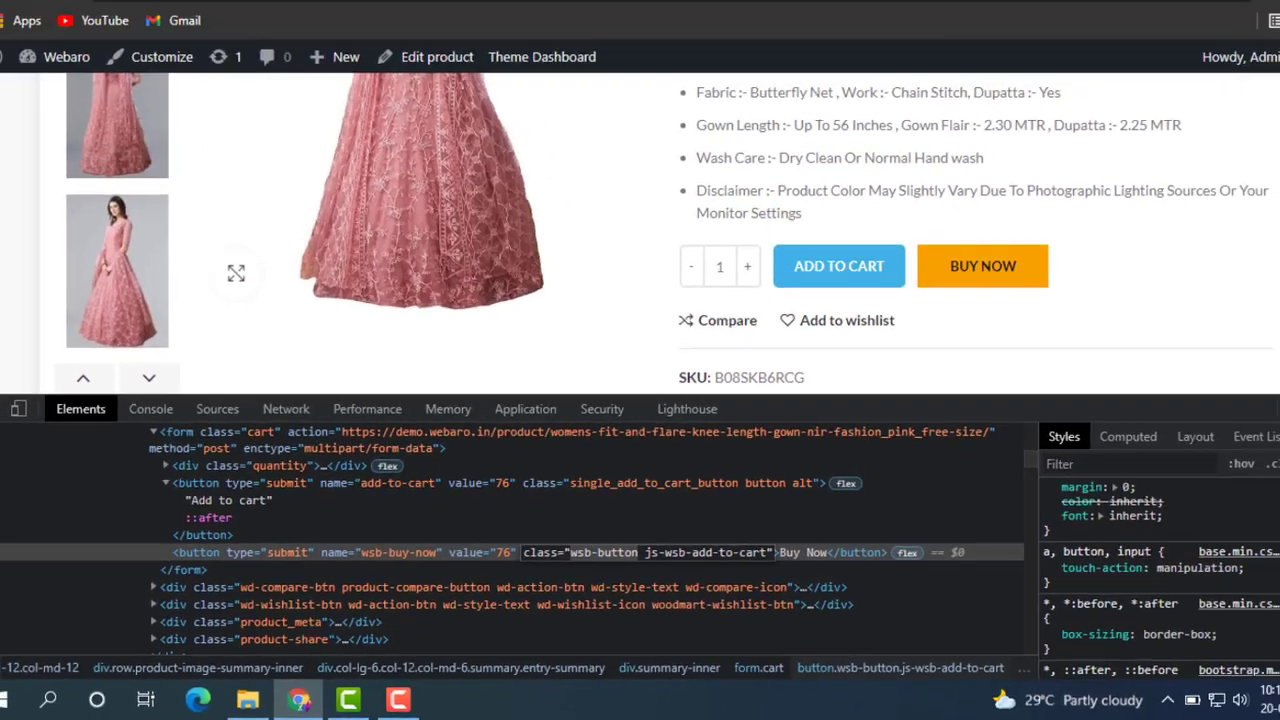
Add the CSS rule .wsb-button{ border-radius:5px !important; } to the Buy Now Customize settings and save the changes
click(120, 15)
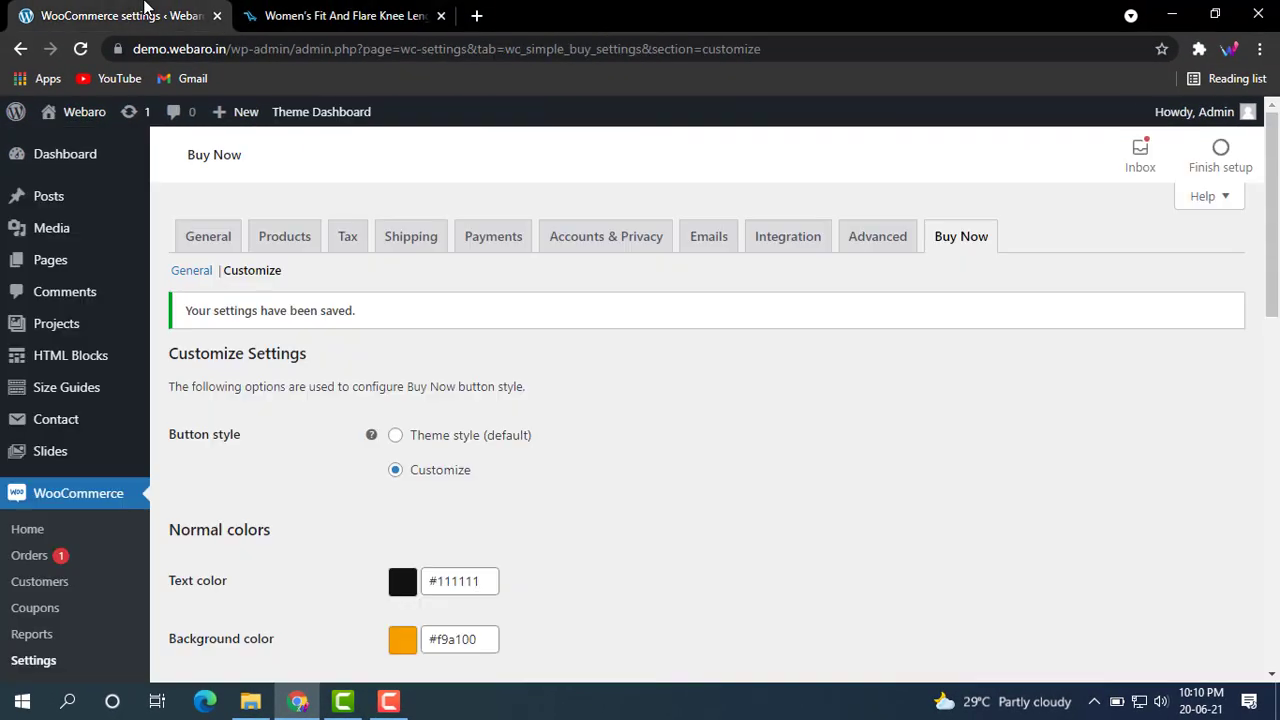
scroll(646, 440, down, 9)
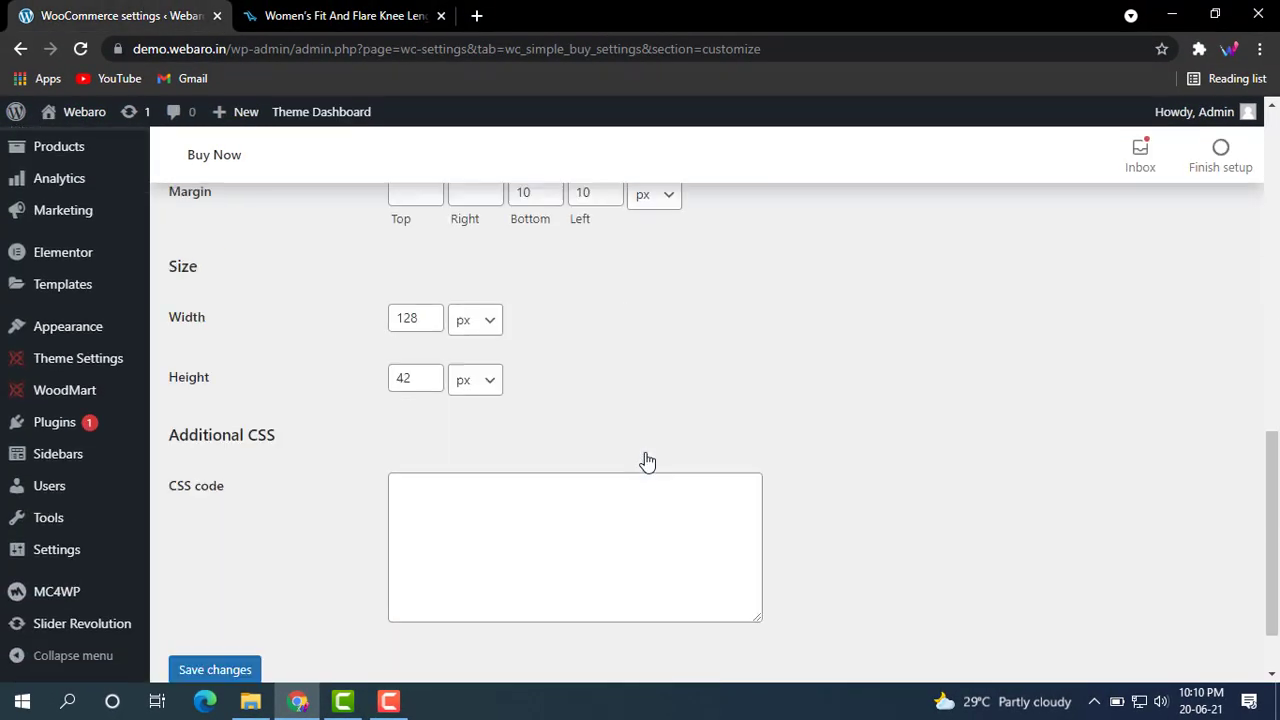
scroll(646, 460, down, 1)
click(557, 449)
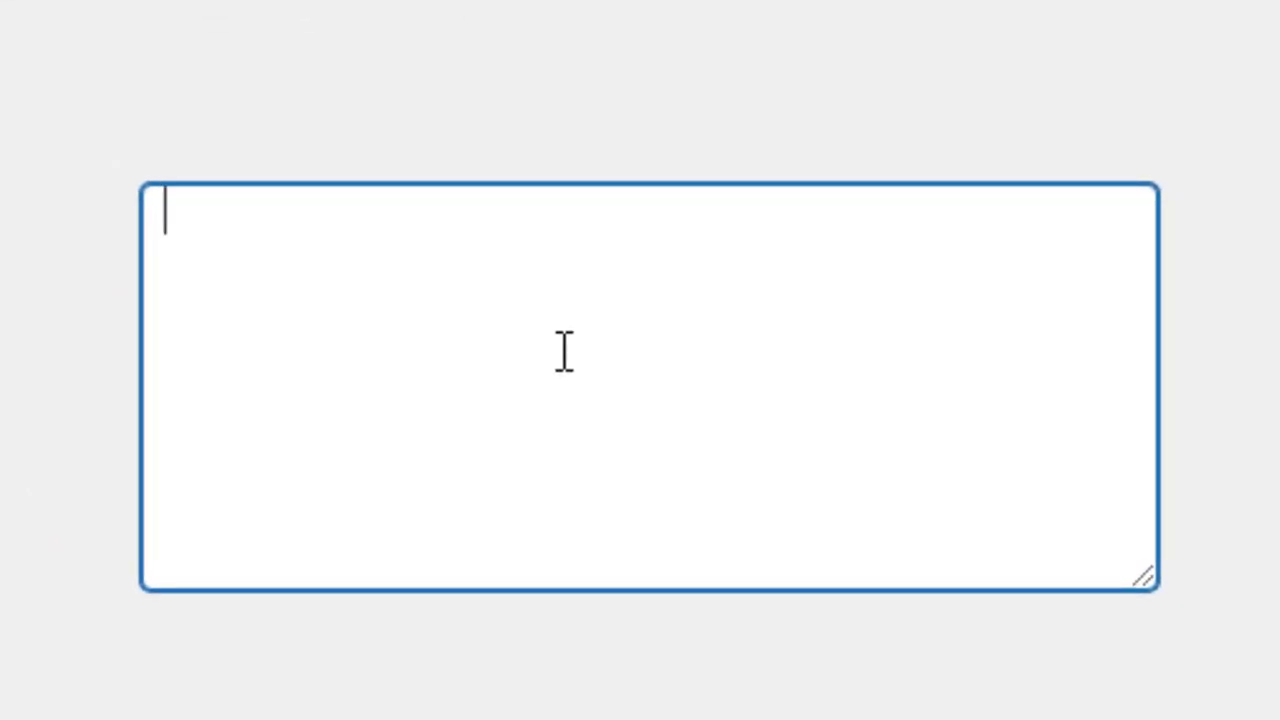
text(.)
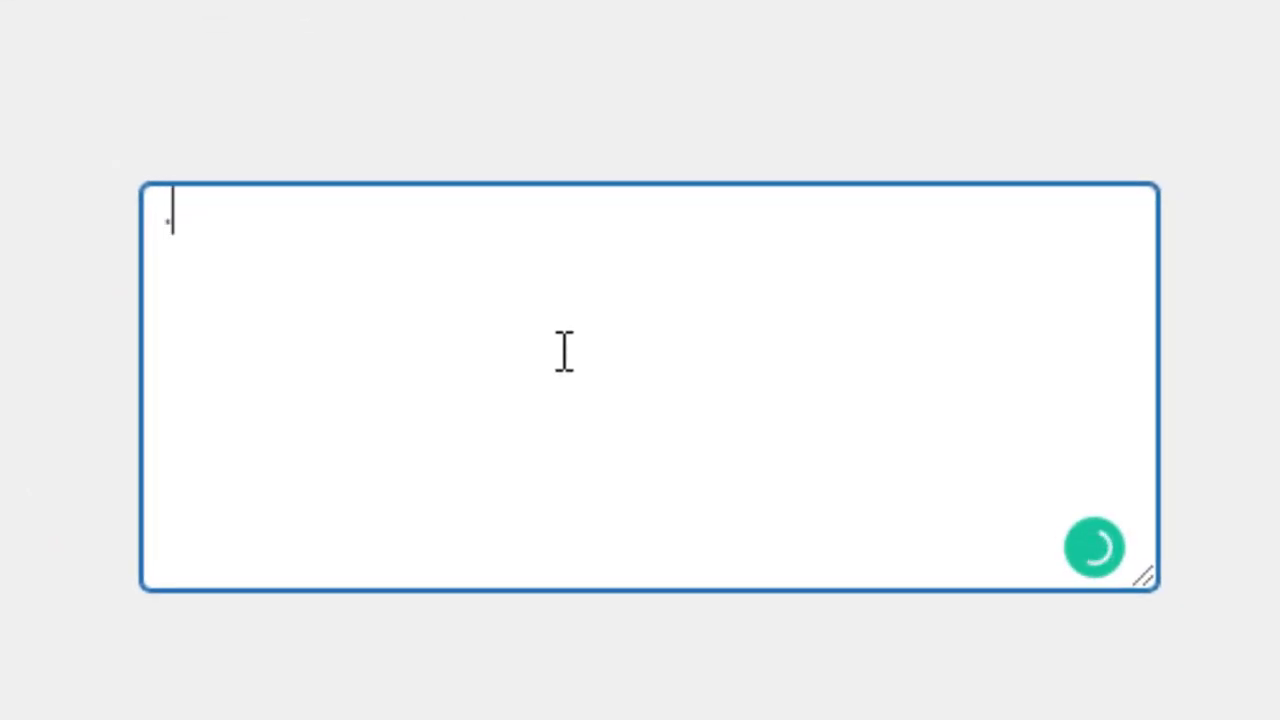
text(wsb-button{)
key(Return)
text(b)
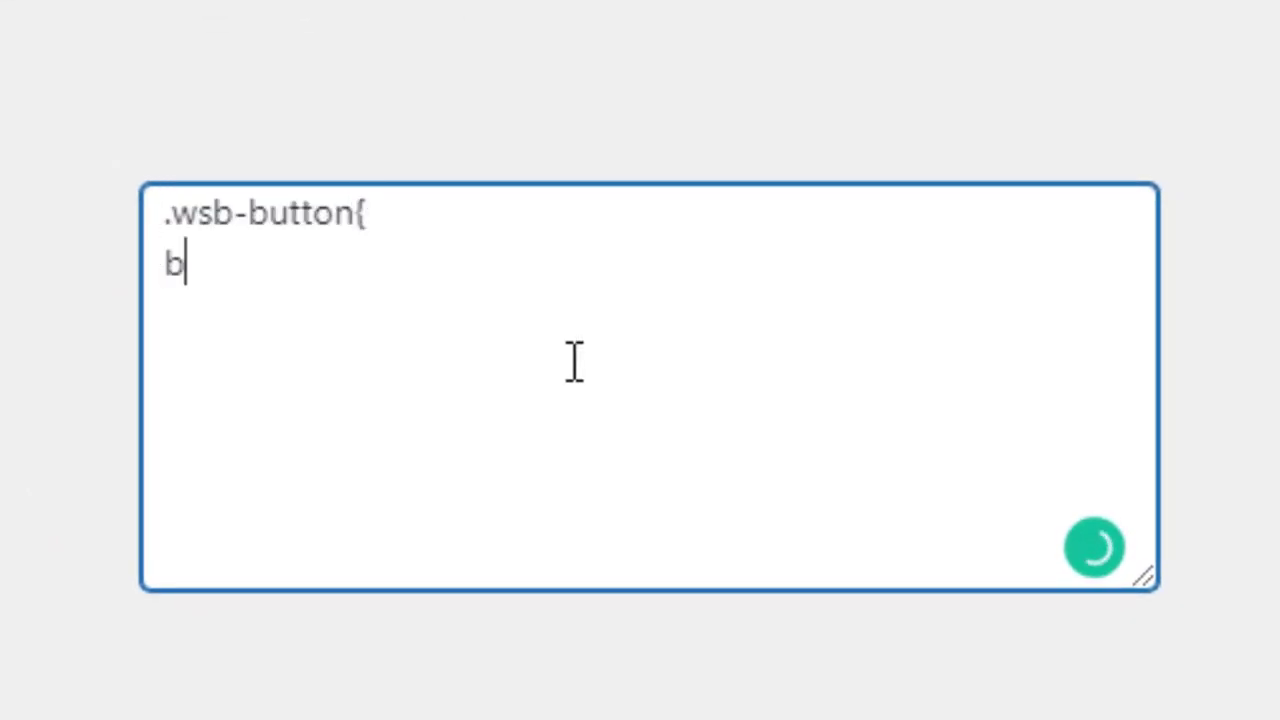
text(order-ra)
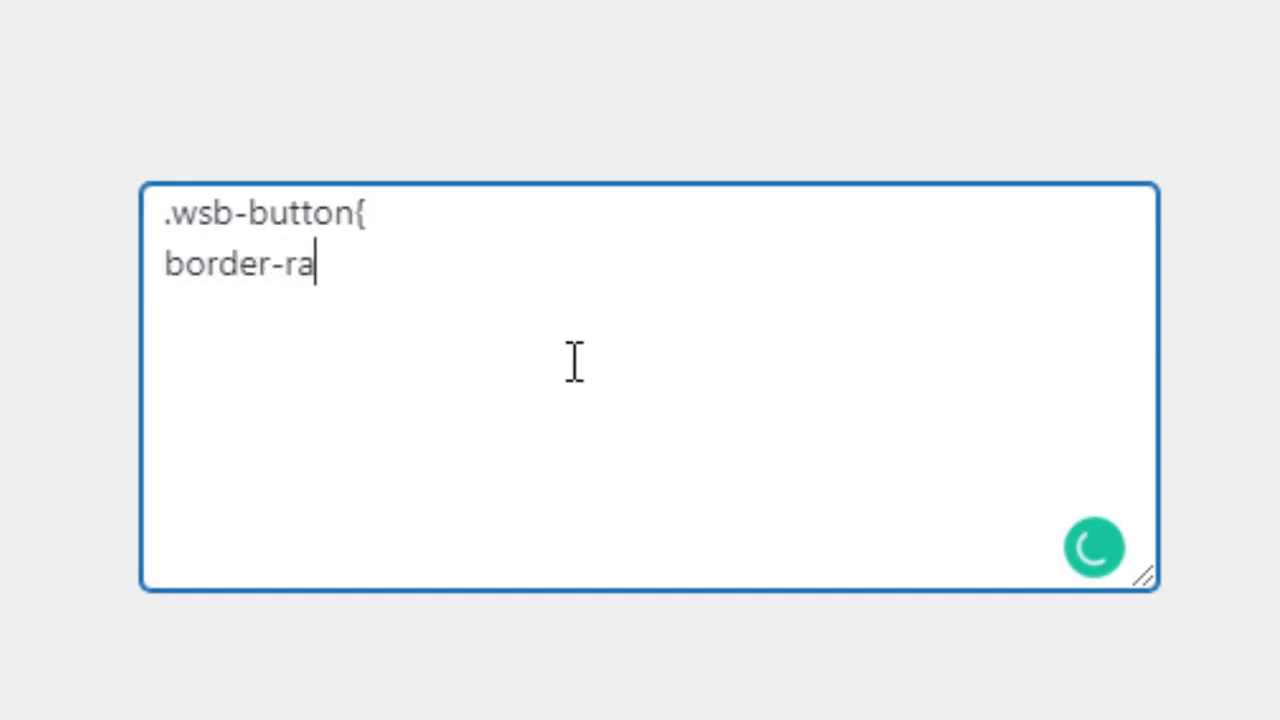
text(dius:5px)
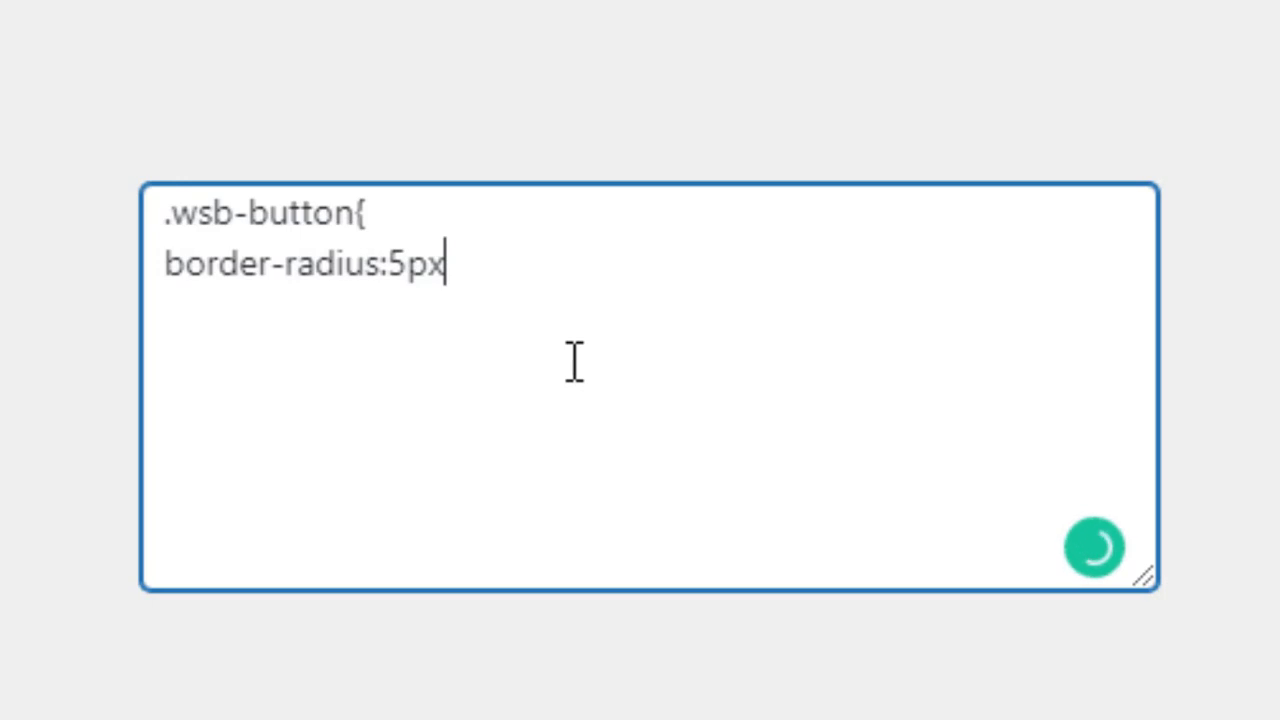
text( !)
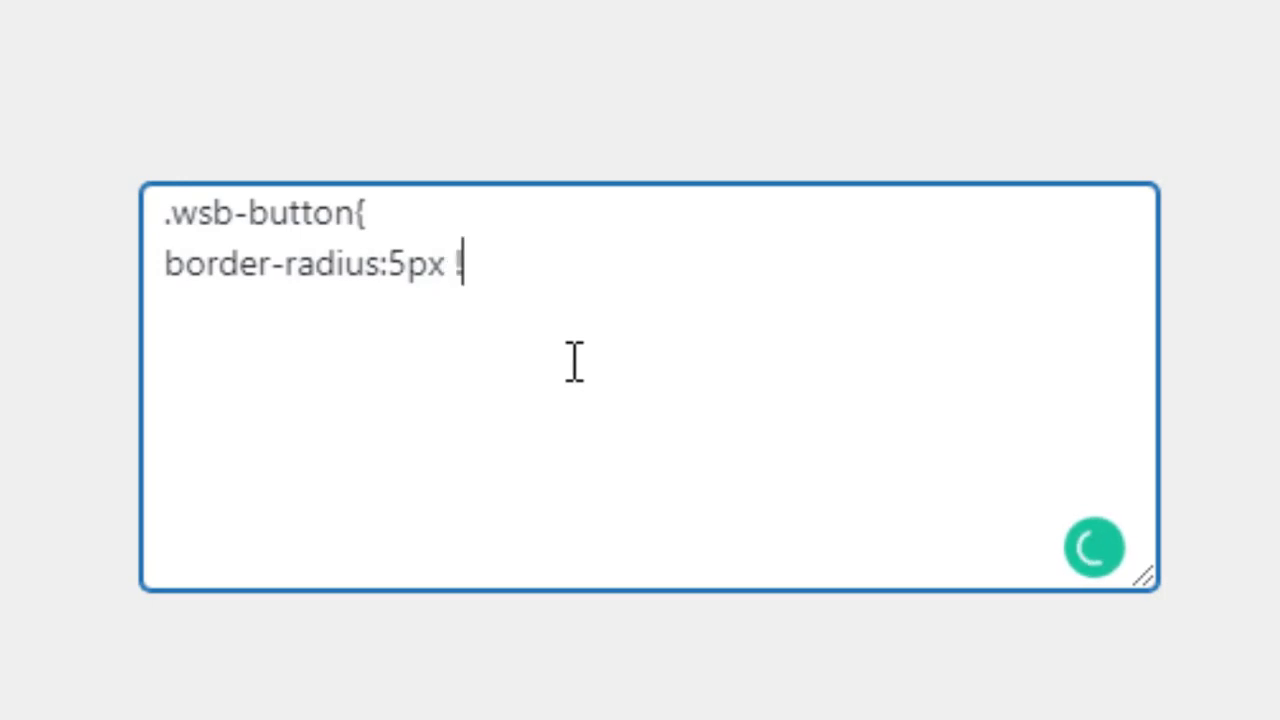
text(important;)
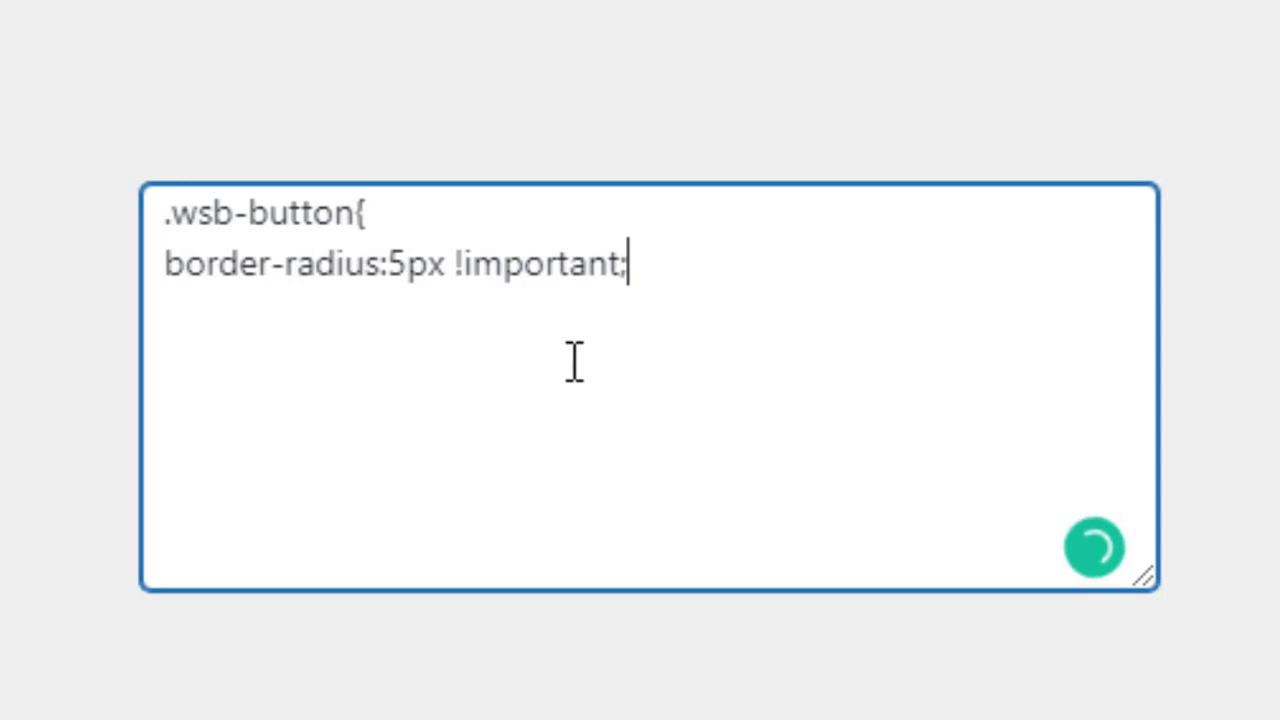
key(Return)
text(})
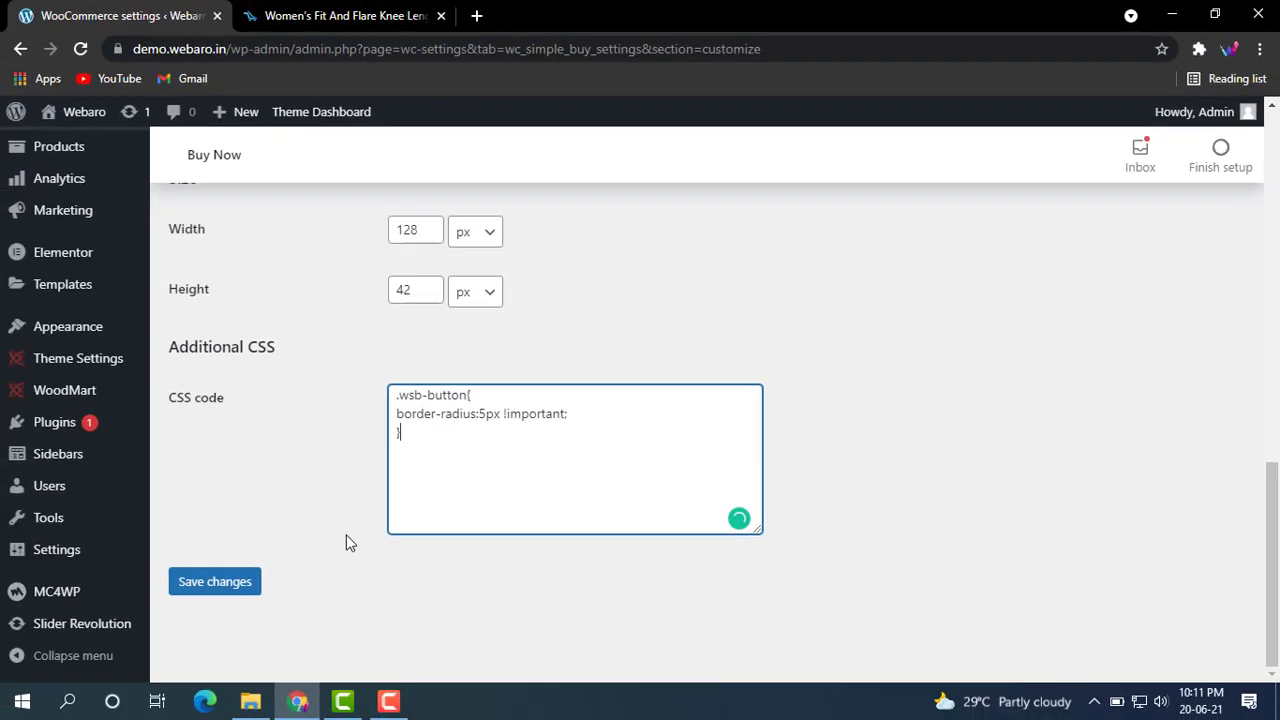
click(243, 581)
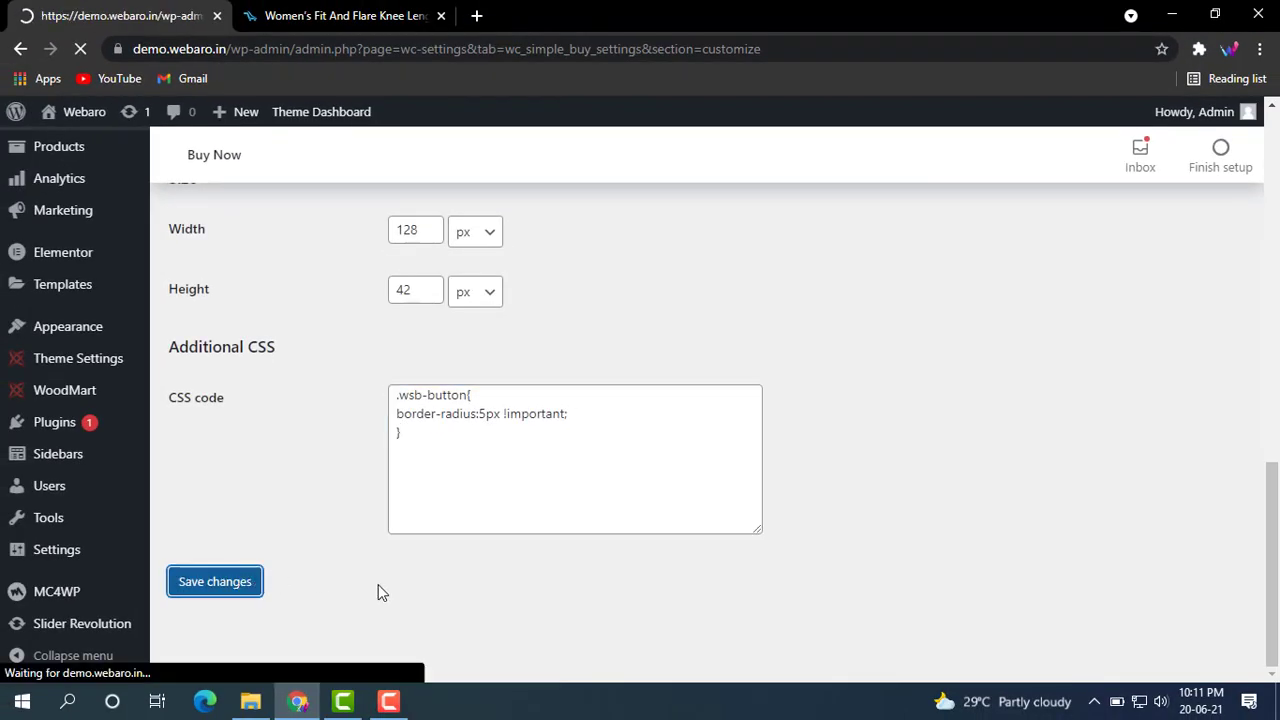
Reload the product page, closing the developer tools, and test the Buy Now button on the gown product
click(373, 20)
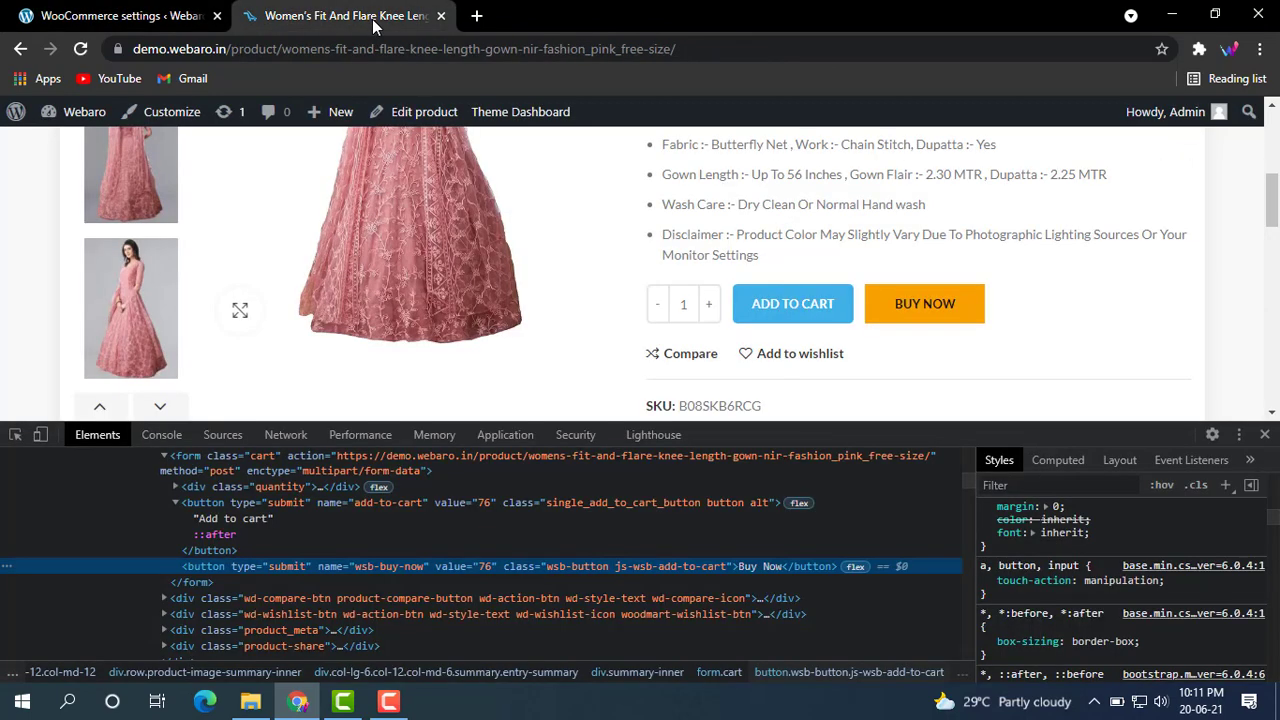
click(80, 48)
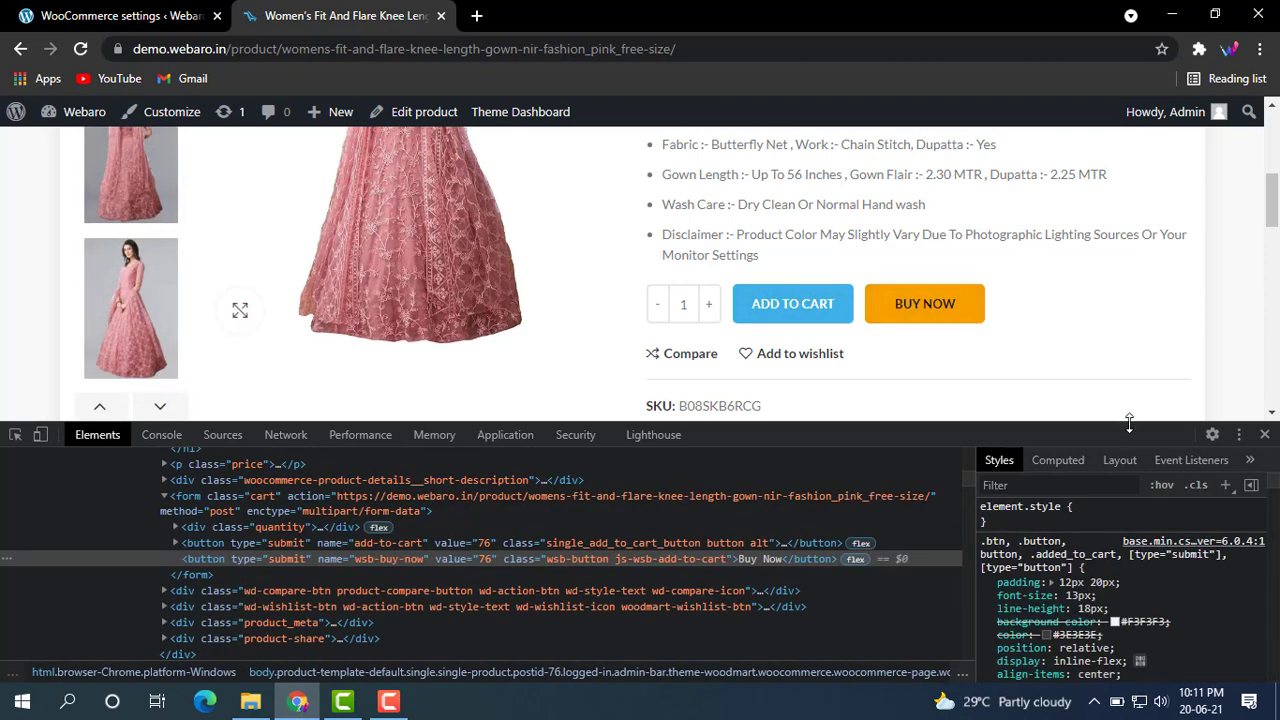
drag(1129, 424, 1185, 690)
key(F12)
click(932, 498)
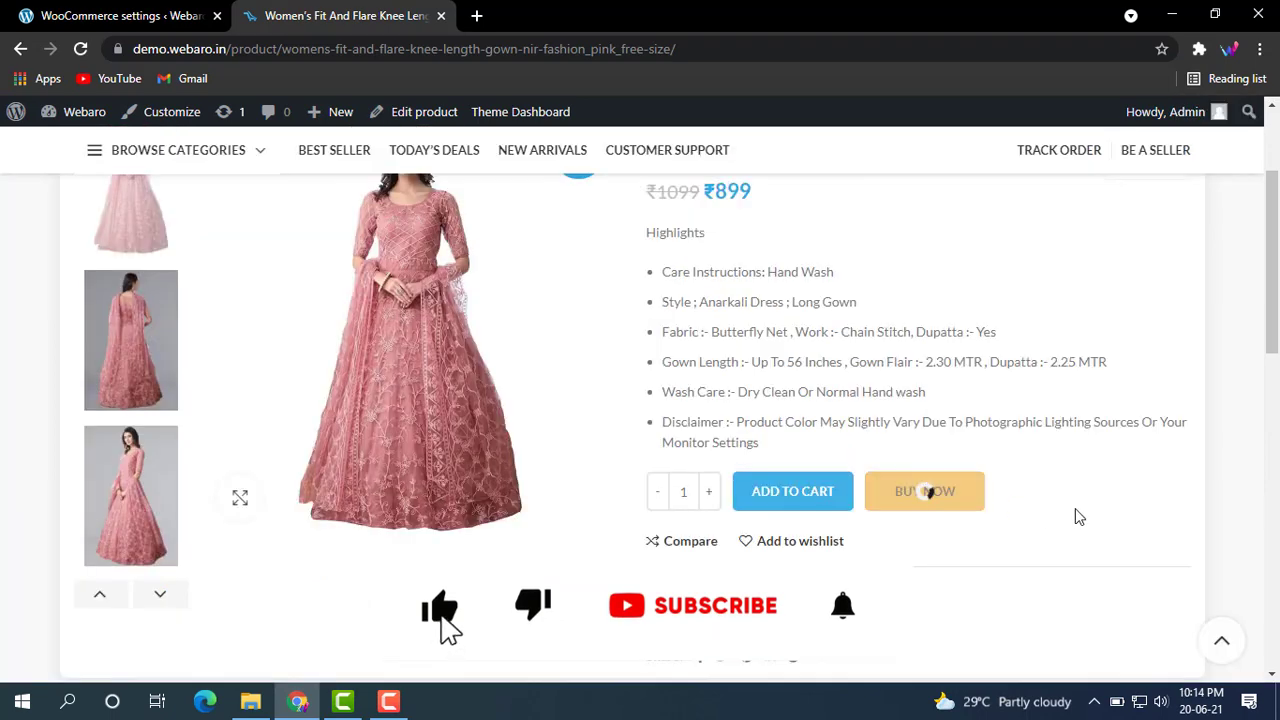